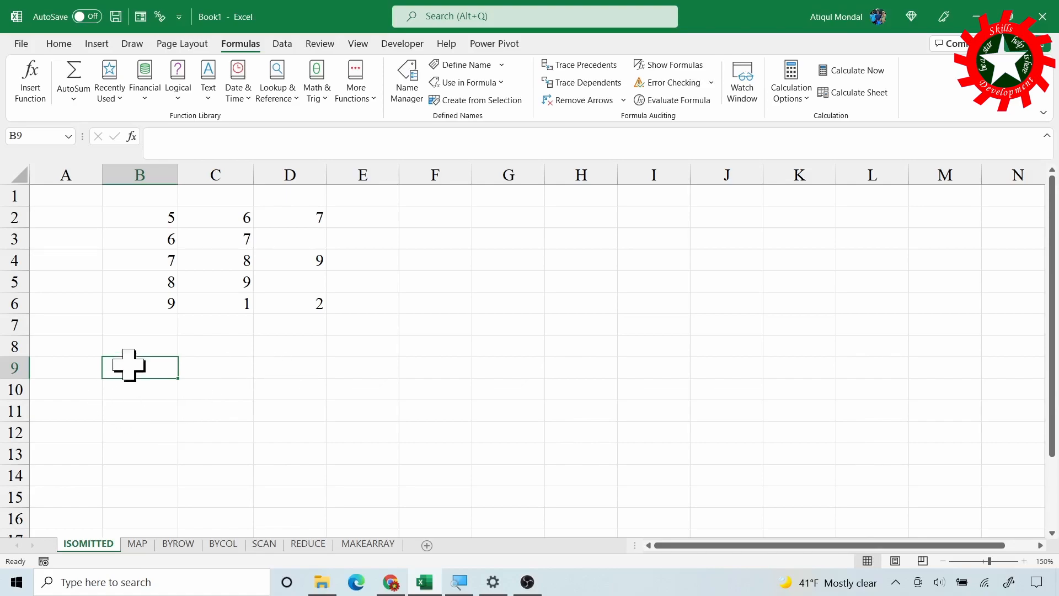
- In cell B8, write the formula =LAMBDA(x,y,x+y) without committing it
left_click(154, 347)
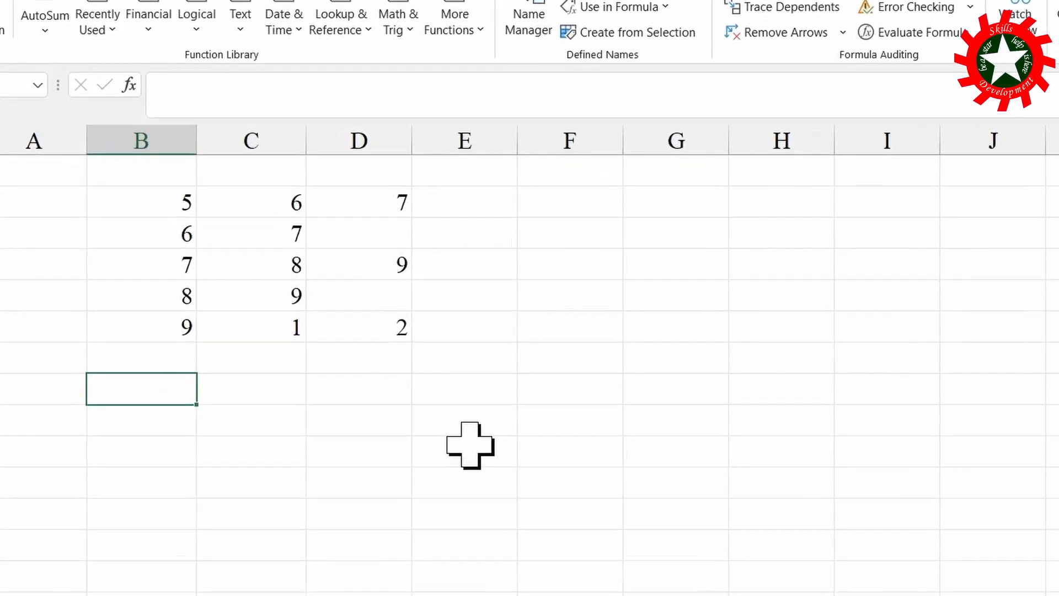
type("=la")
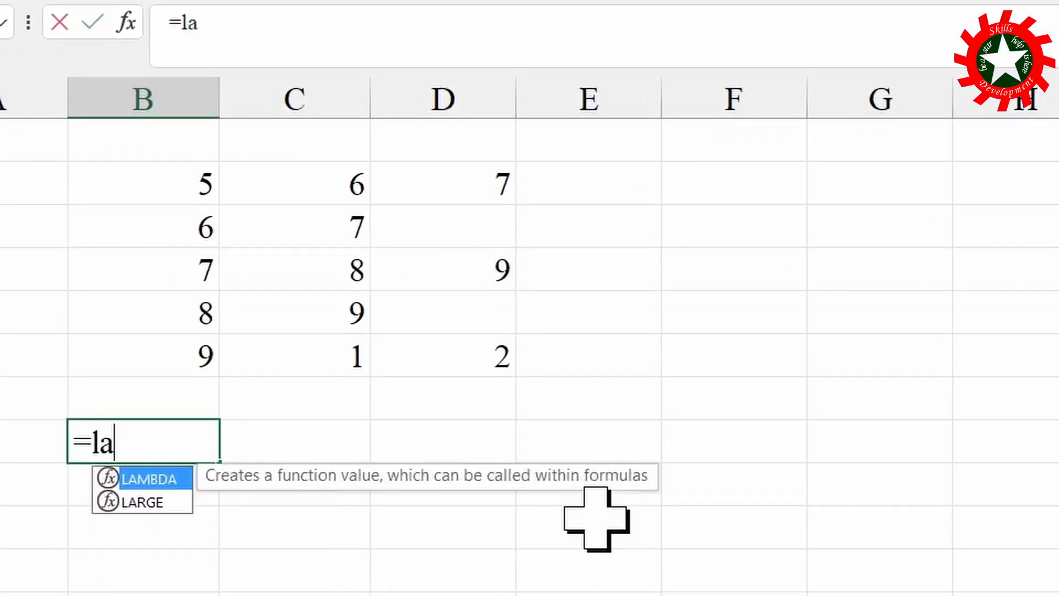
key("Tab")
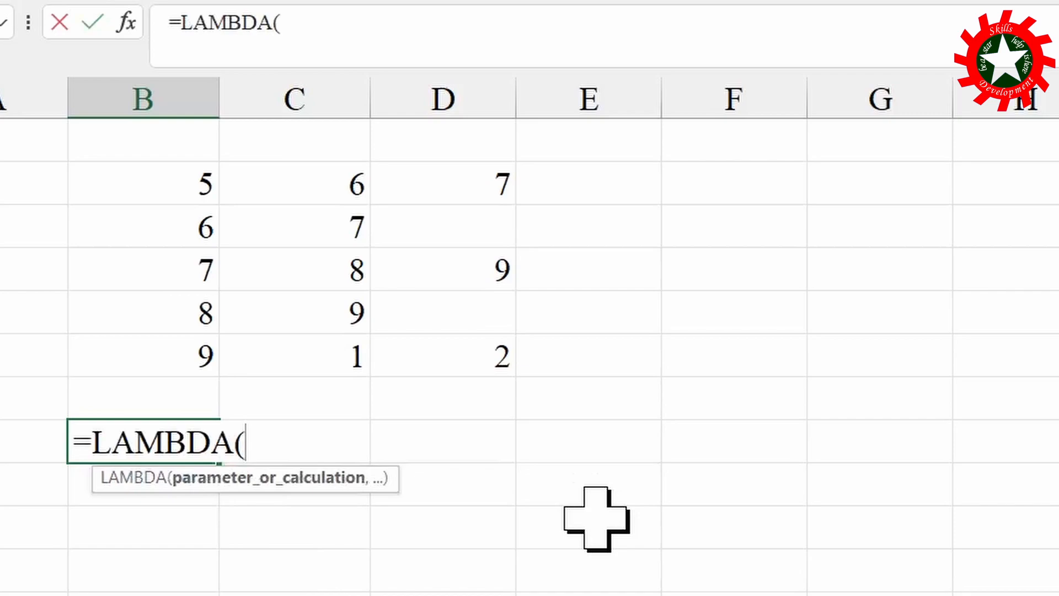
type("x,y")
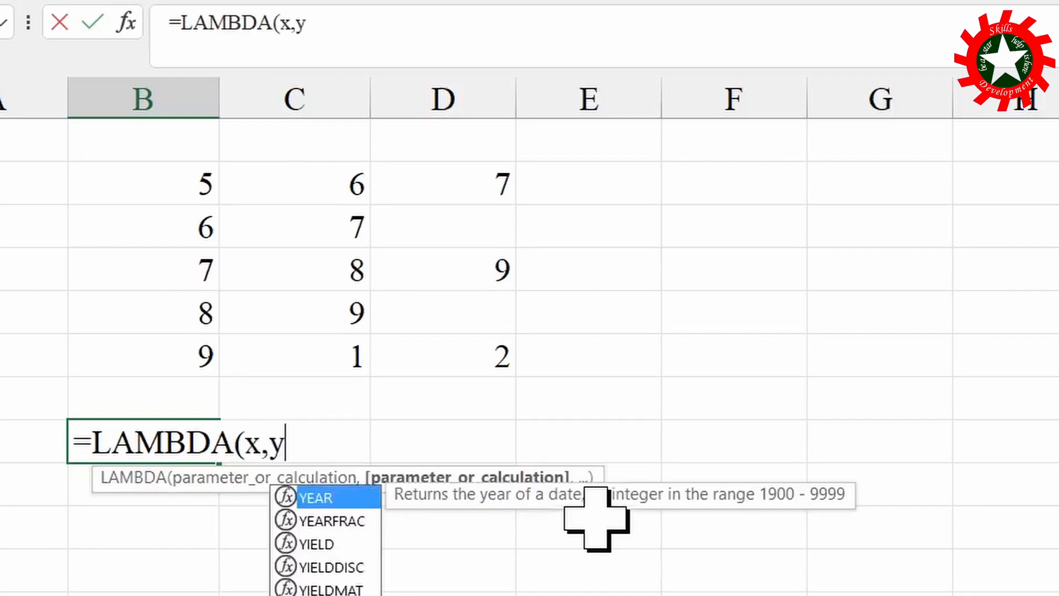
type(",")
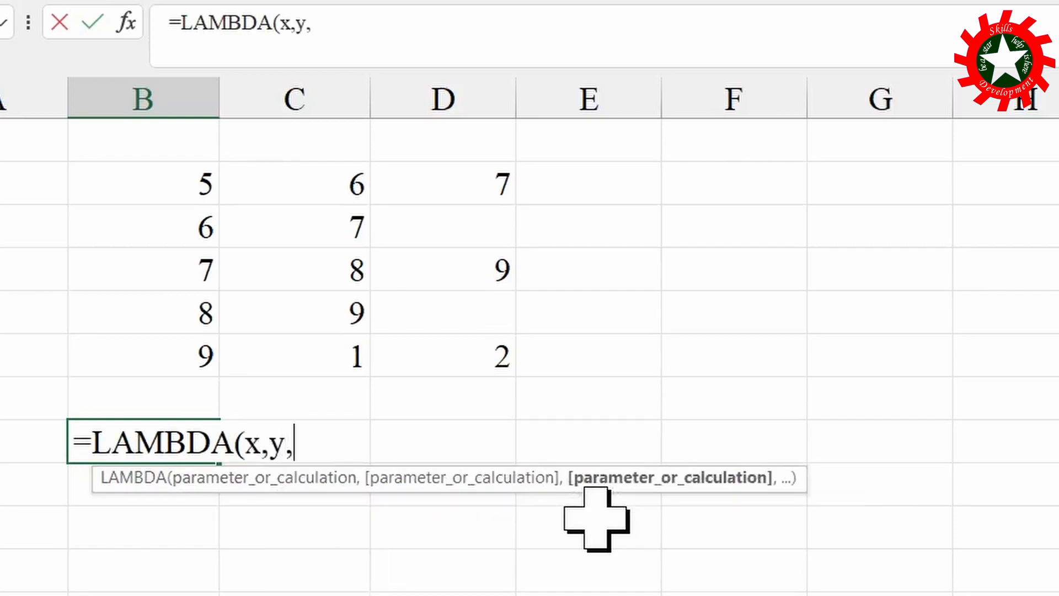
type("x+")
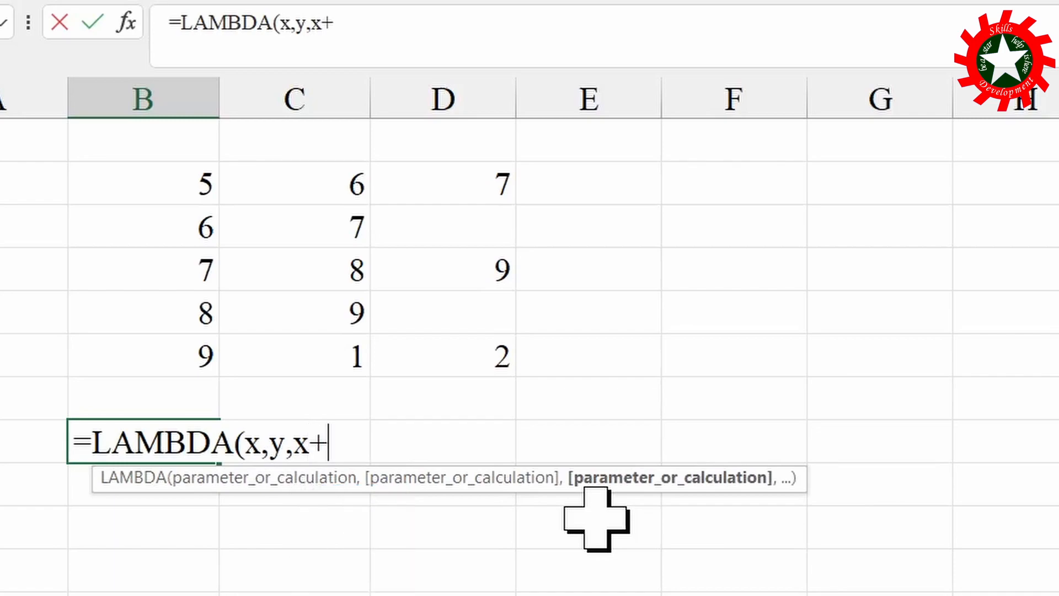
type("y")
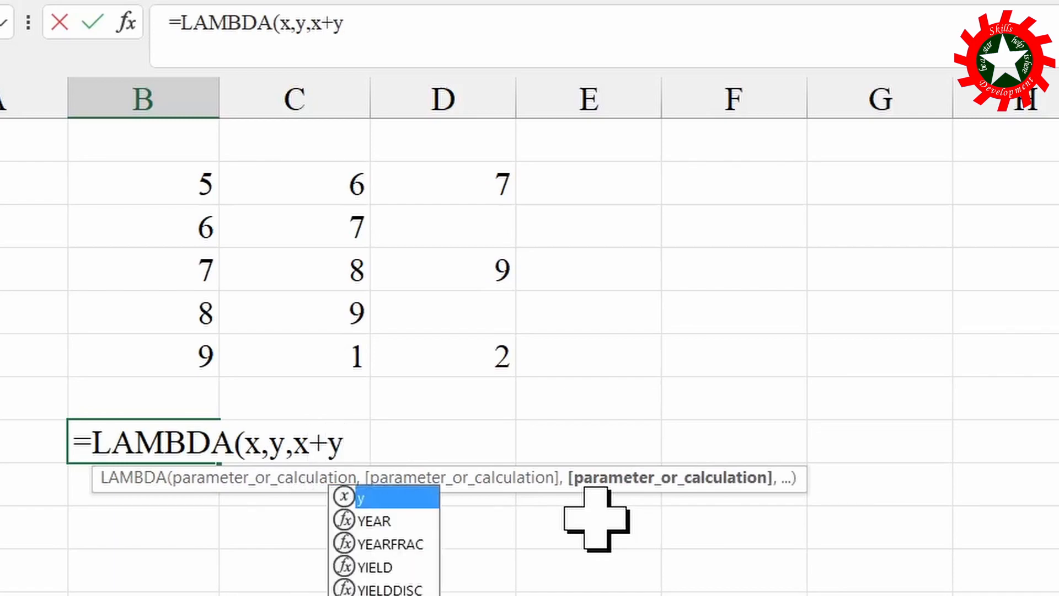
type(")")
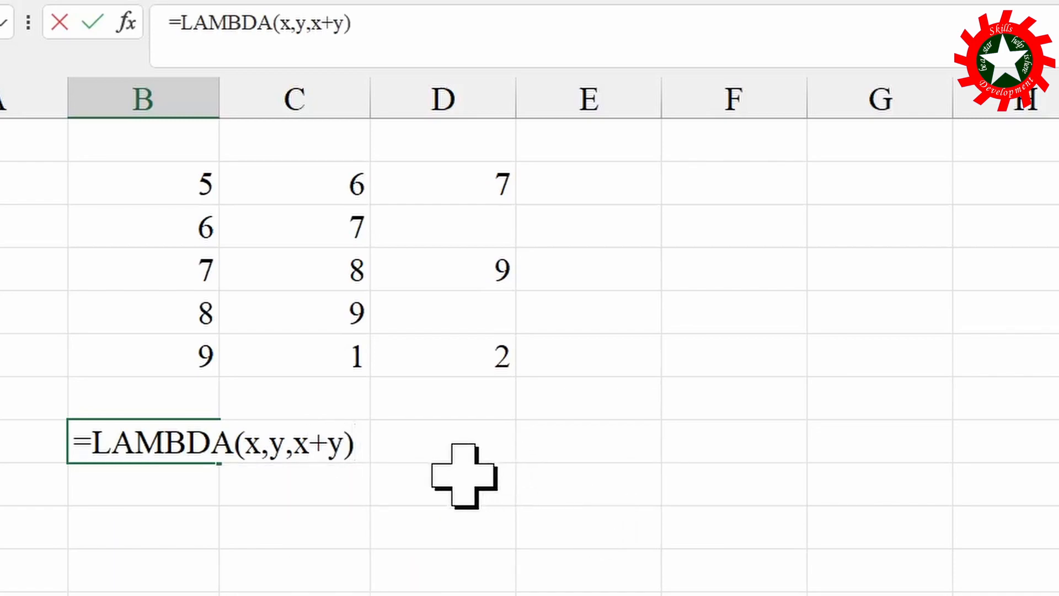
- Wrap the LAMBDA's x+y calculation in an IF that returns x+x when ISOMITTED(y) is true and x+y otherwise
left_click(293, 447)
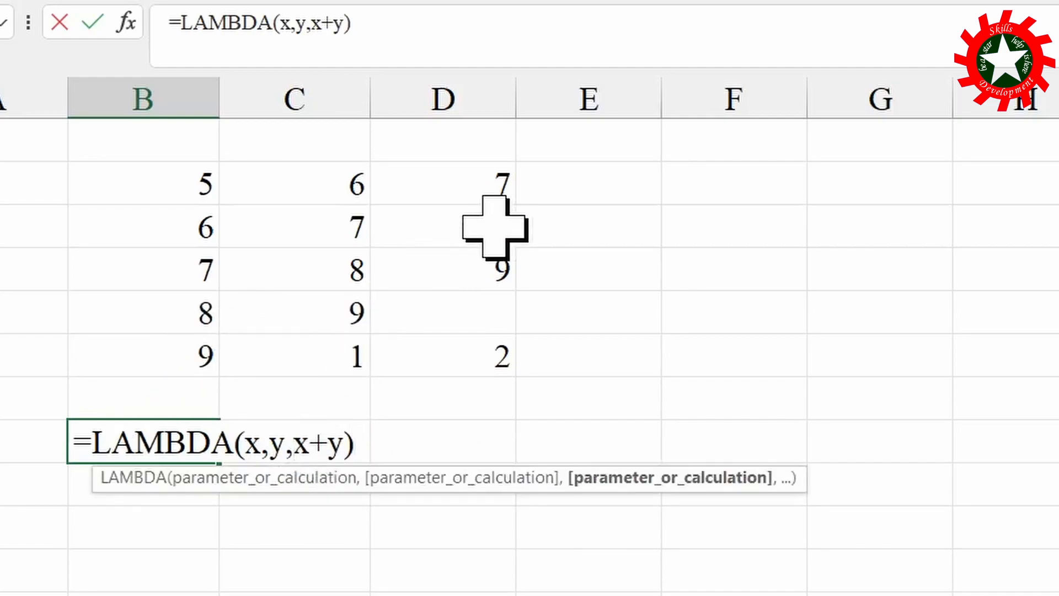
type("if")
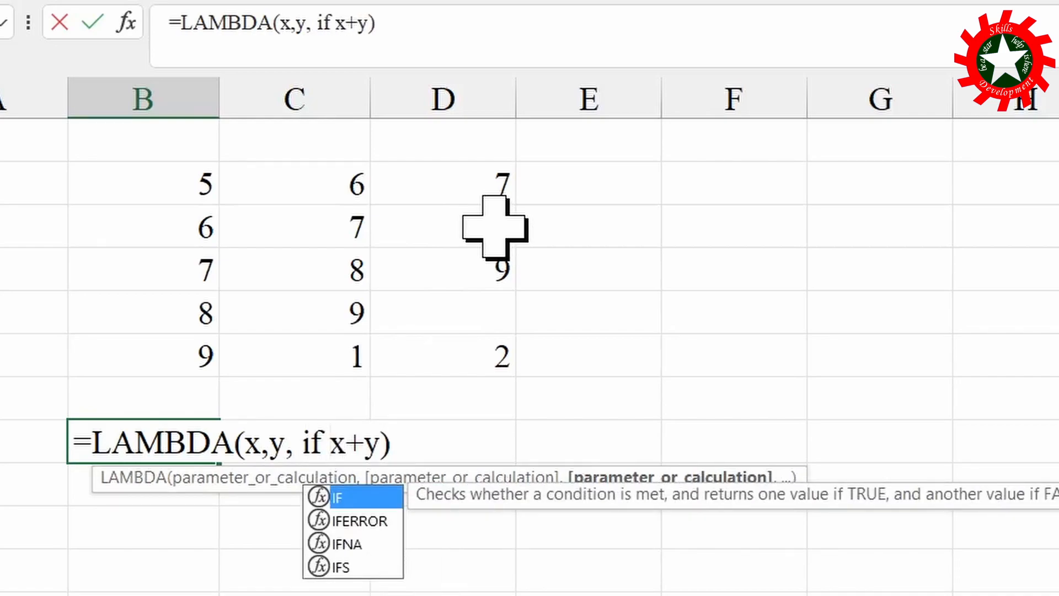
key("BackSpace")
type("(y")
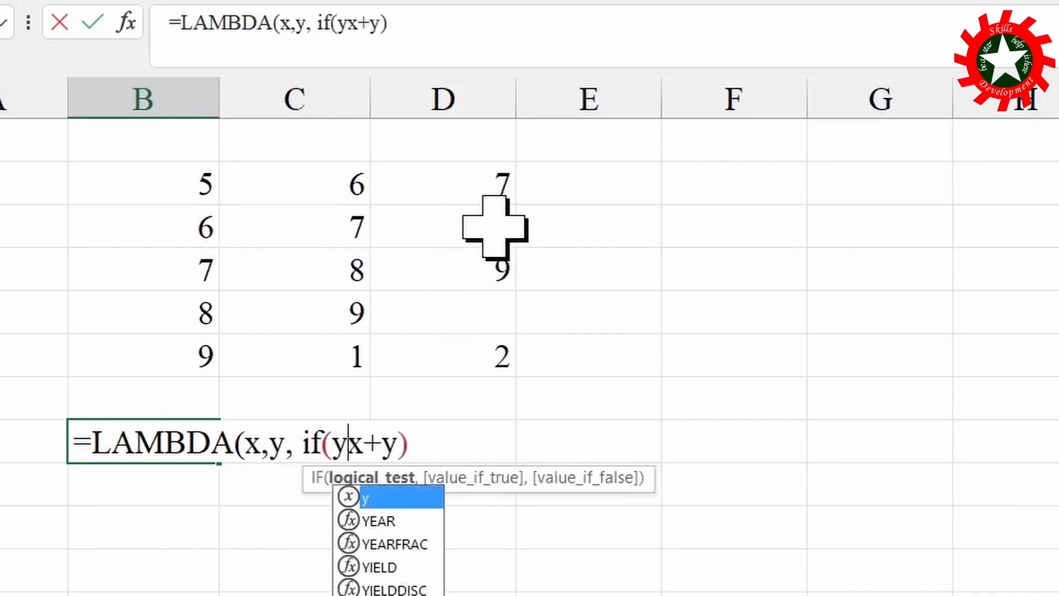
key("BackSpace")
type("iso")
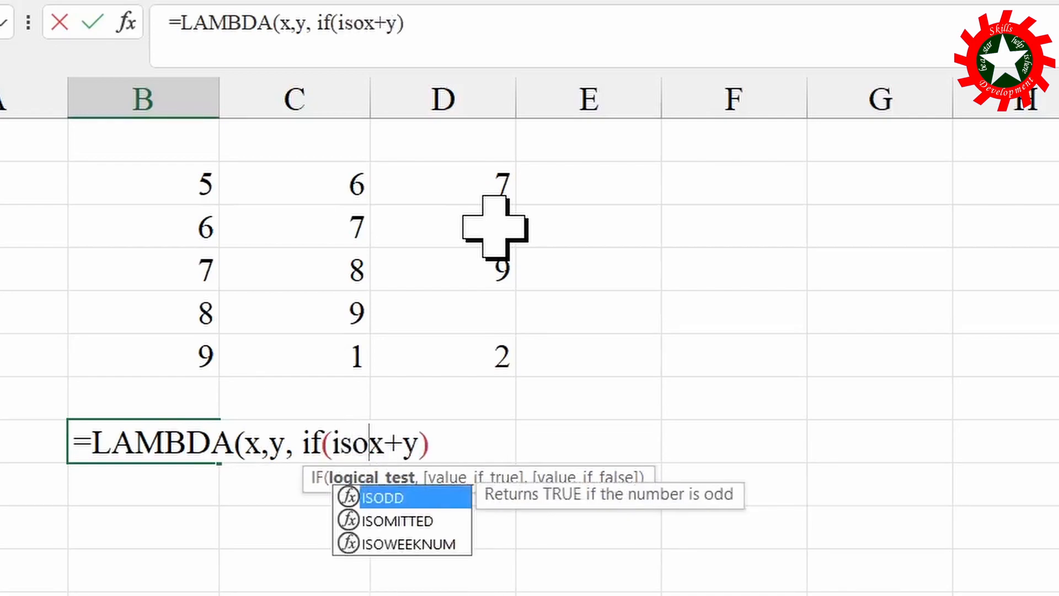
type("m")
key("Tab")
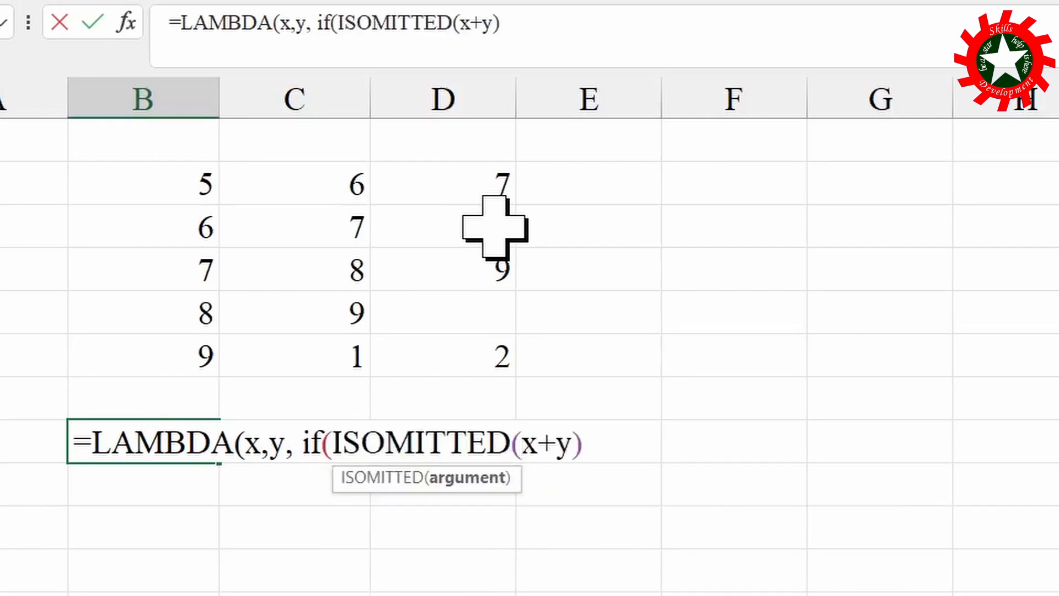
type("y")
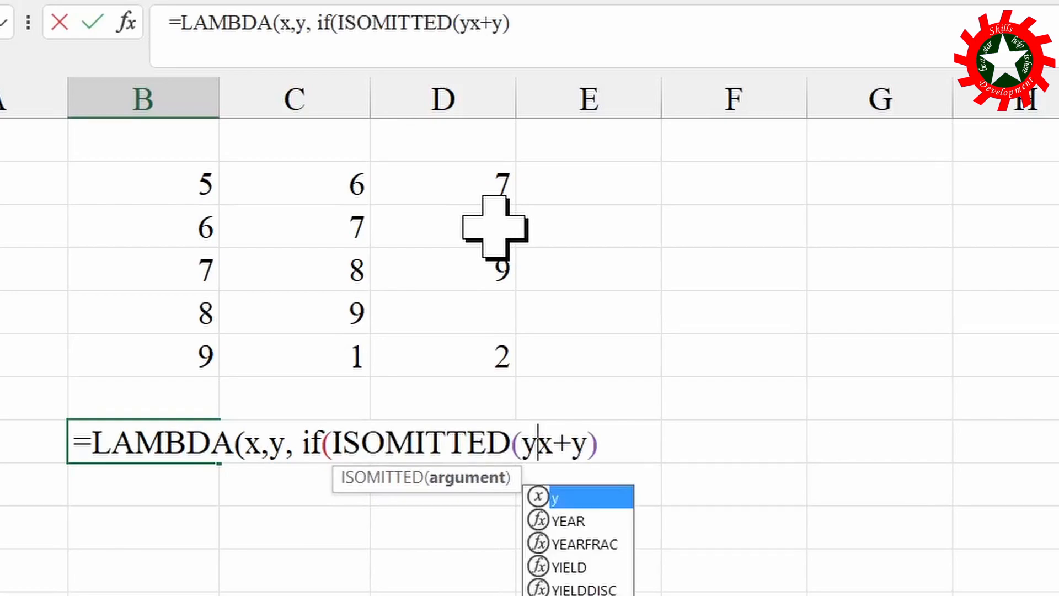
type("),")
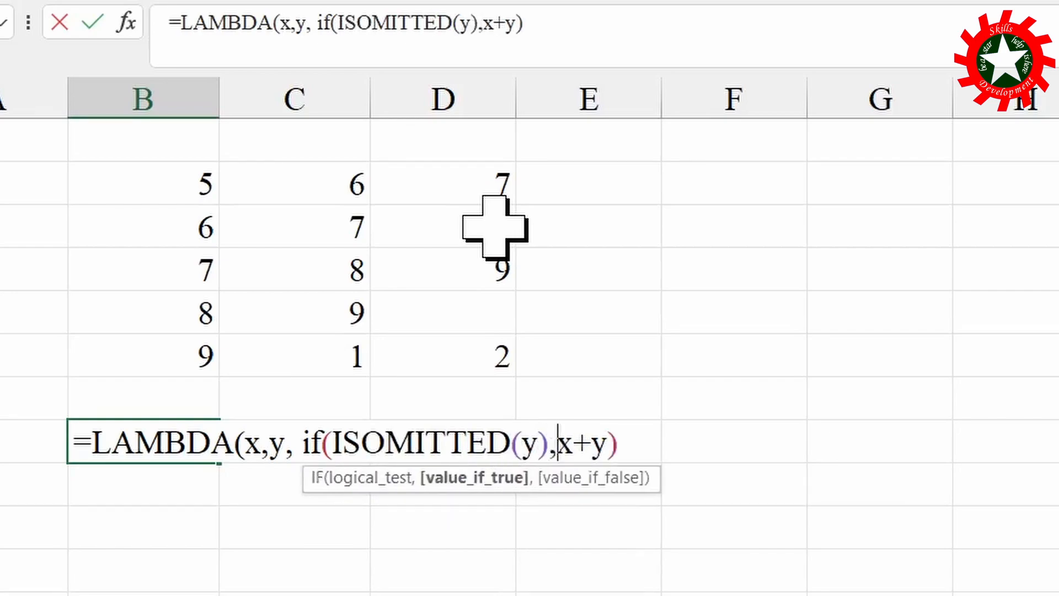
type("x")
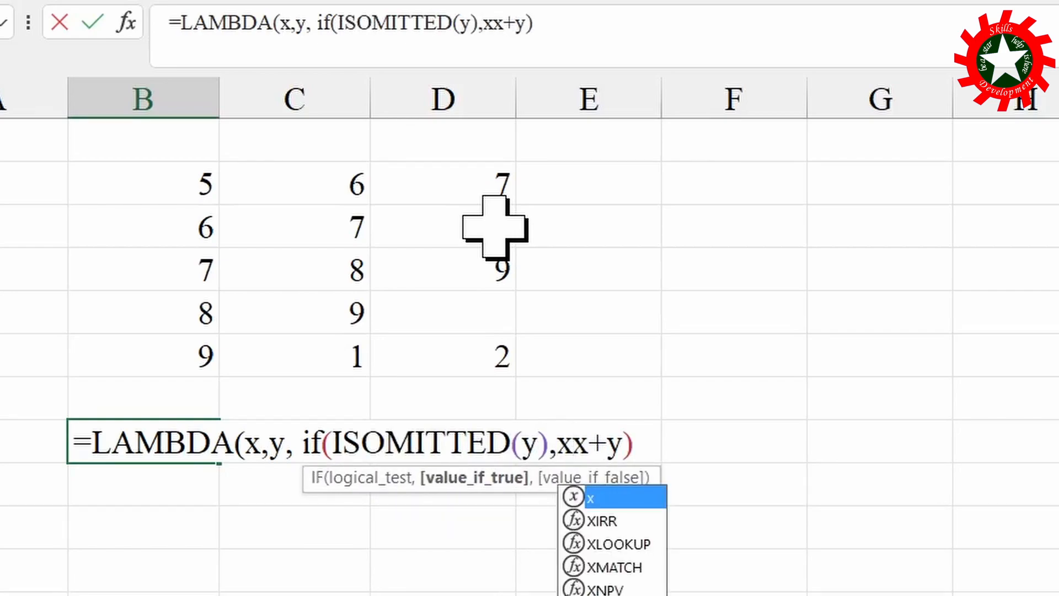
type("+x,")
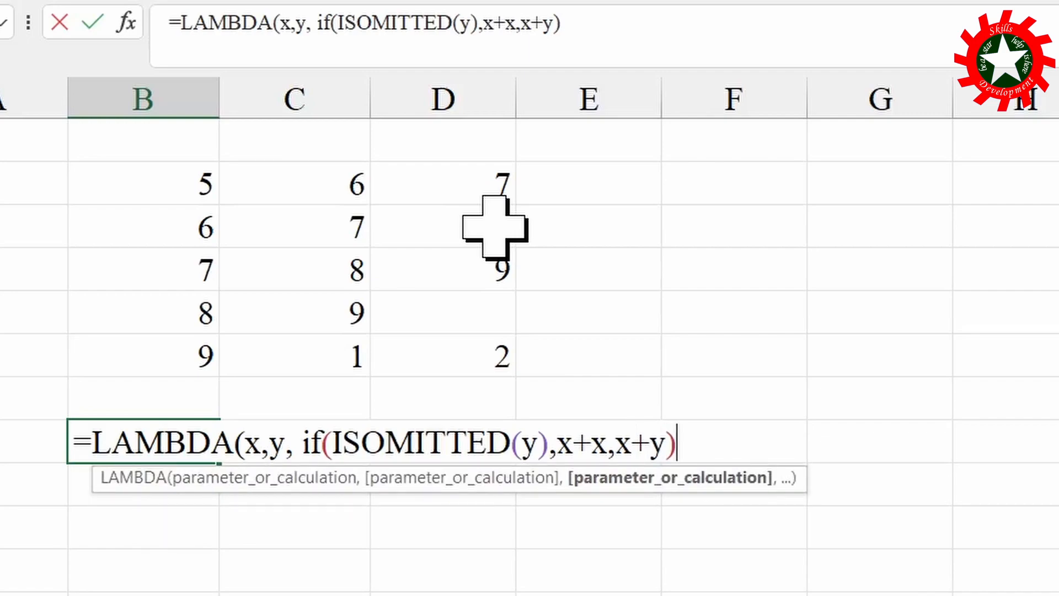
- Close the LAMBDA, call it with B2:B6 and C2:C6 as its arguments, and commit the formula
type(")(")
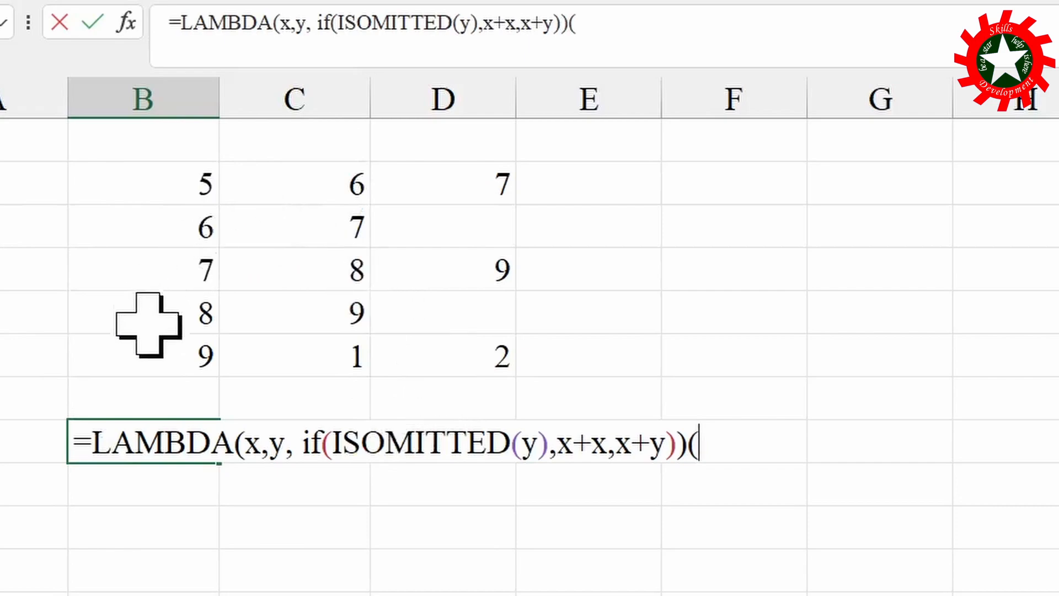
left_click_drag(186, 182, 185, 359)
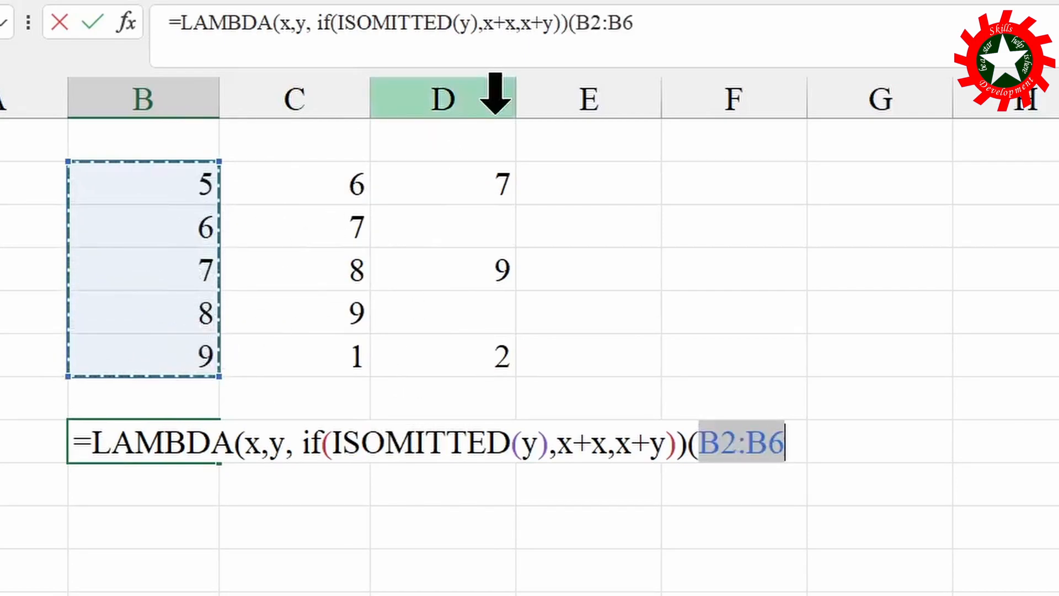
type(",")
left_click_drag(312, 193, 314, 378)
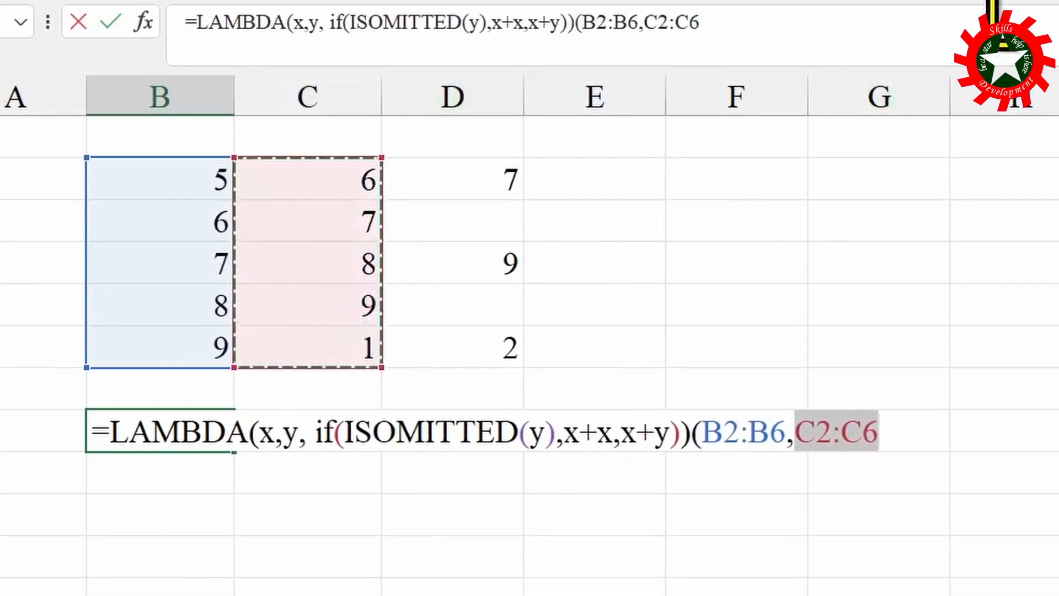
type(")")
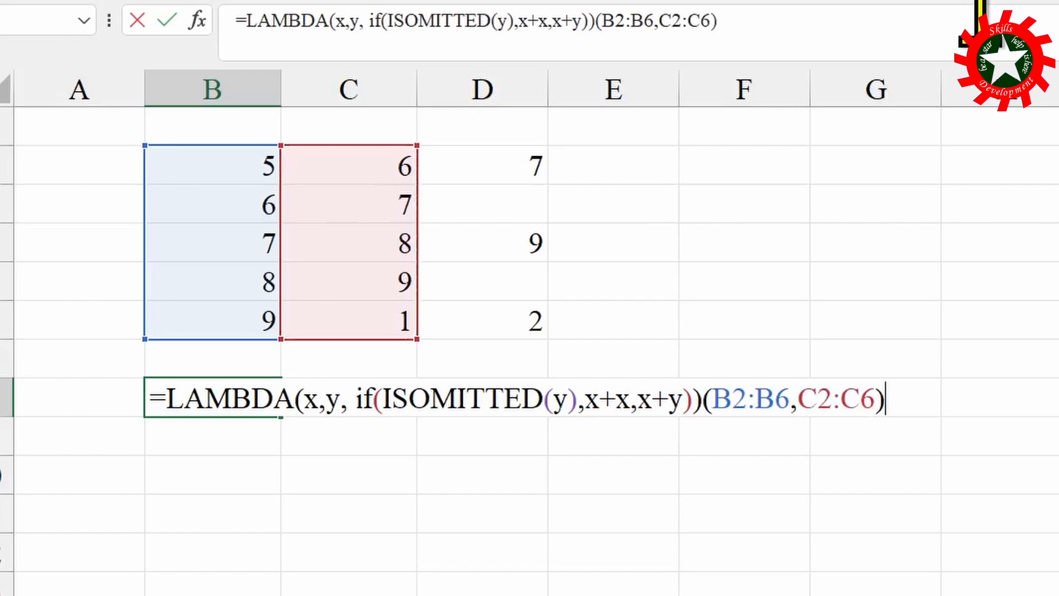
key("Return")
- Copy the LAMBDA formula text from B8 and enter it in C8 with the same range references
left_click(213, 398)
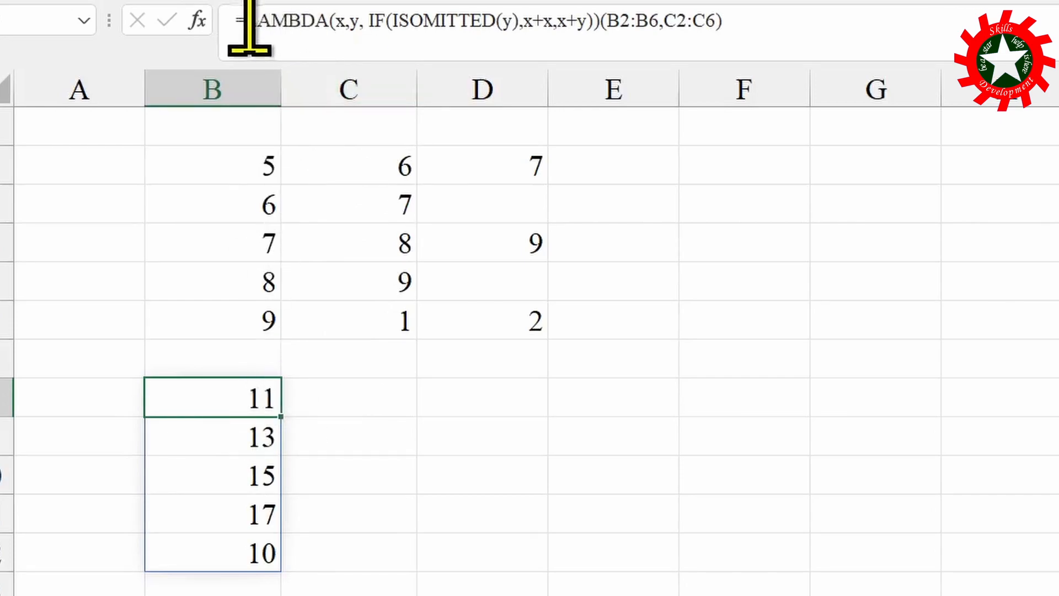
left_click_drag(246, 24, 779, 44)
key("ctrl+c")
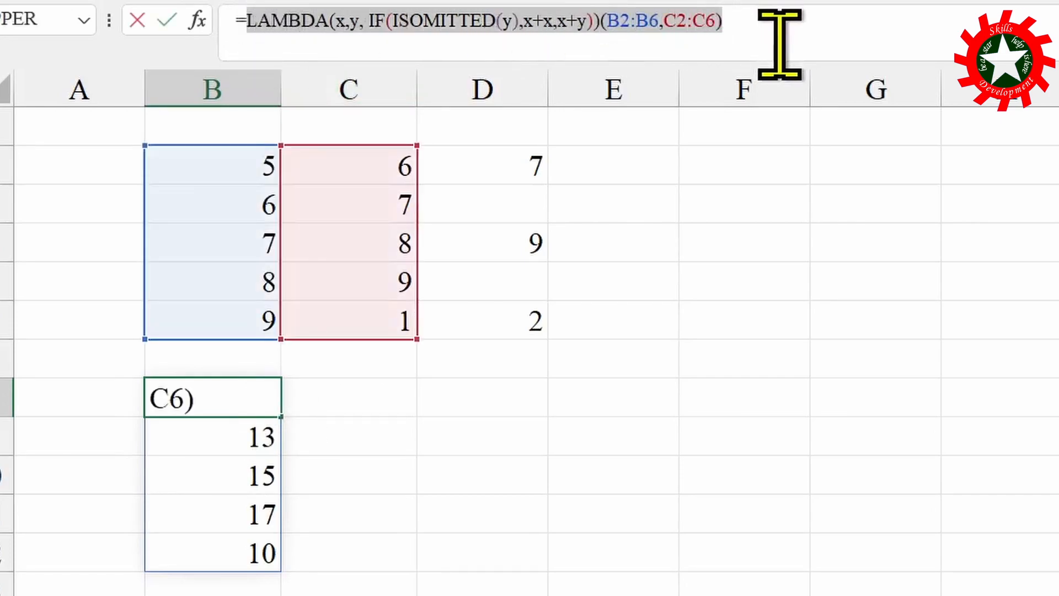
key("Tab")
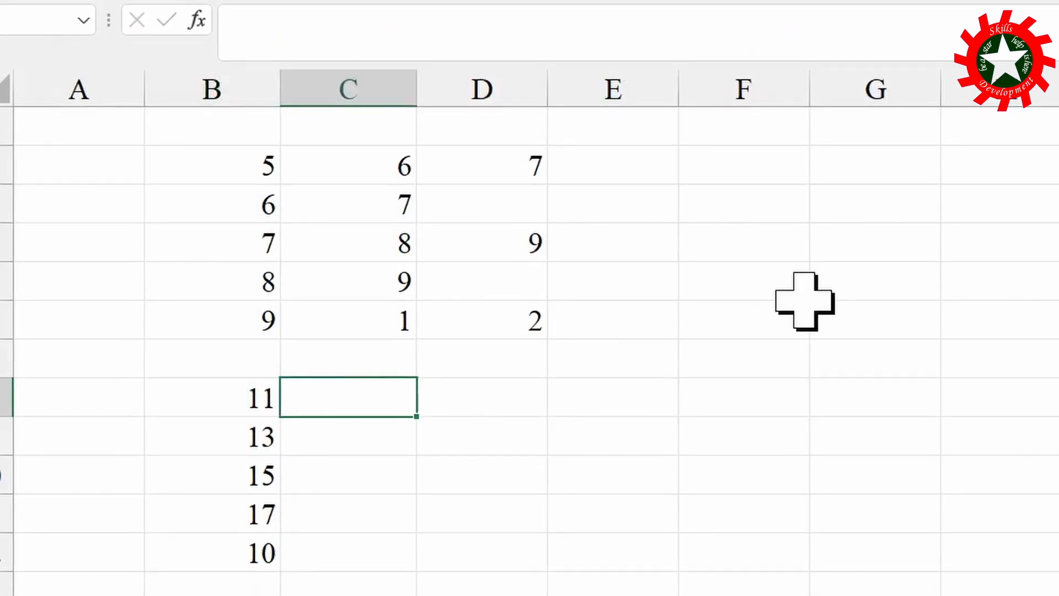
type("=")
key("ctrl+v")
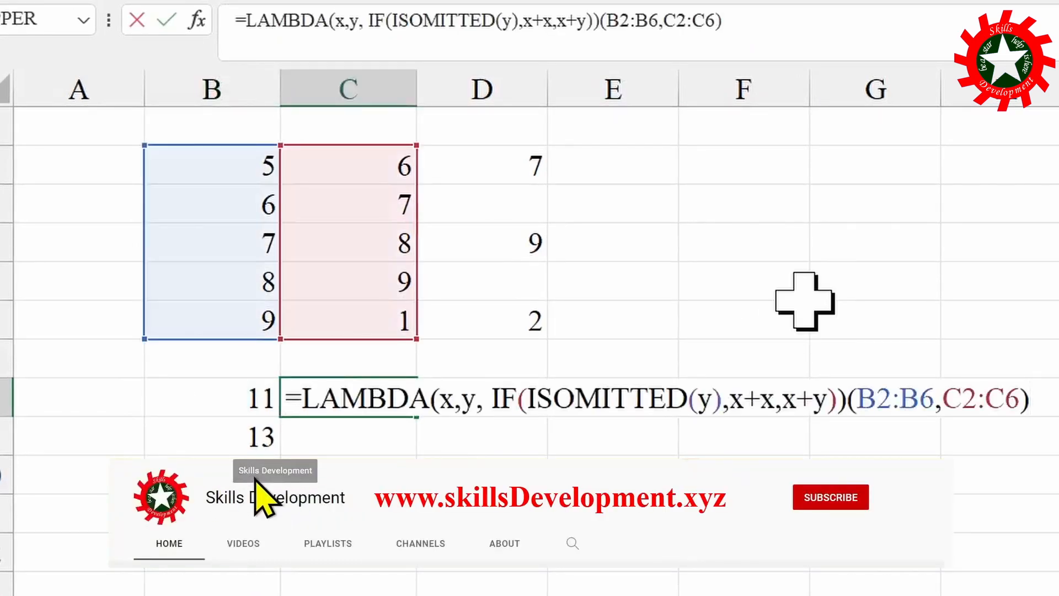
- Remove the C2:C6 argument from C8's LAMBDA call, keeping the comma after B2:B6, and commit the formula
left_click(942, 401)
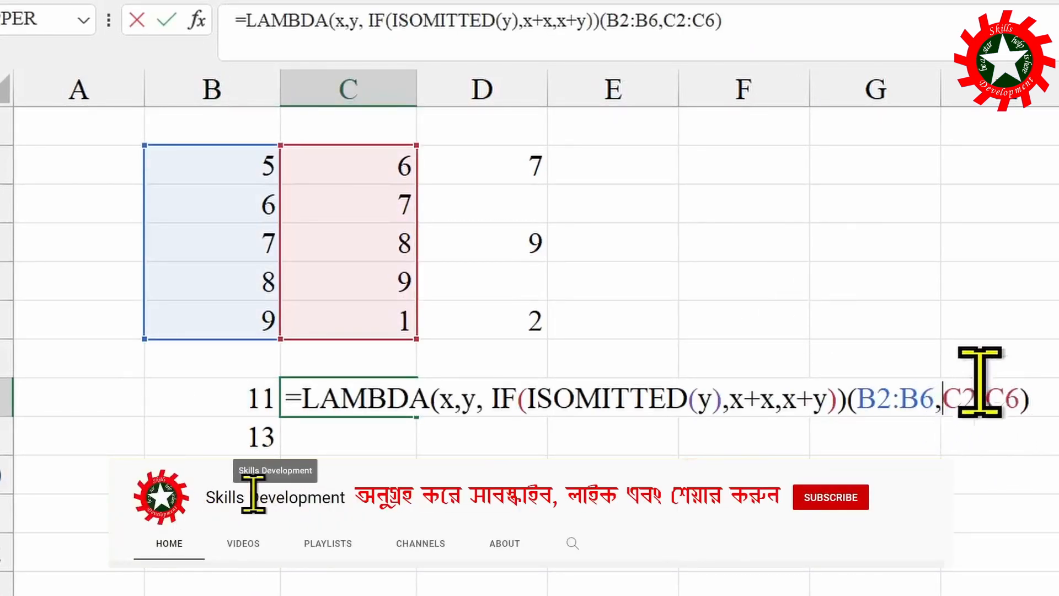
key("Delete")
key("Delete")
key("Delete")
key("Delete")
key("Delete")
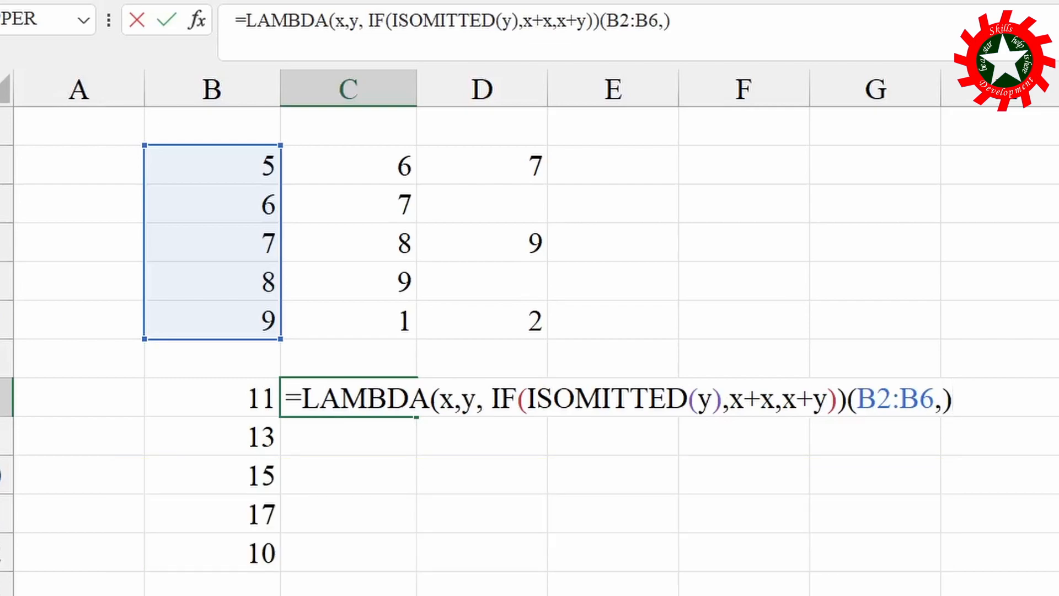
key("Return")
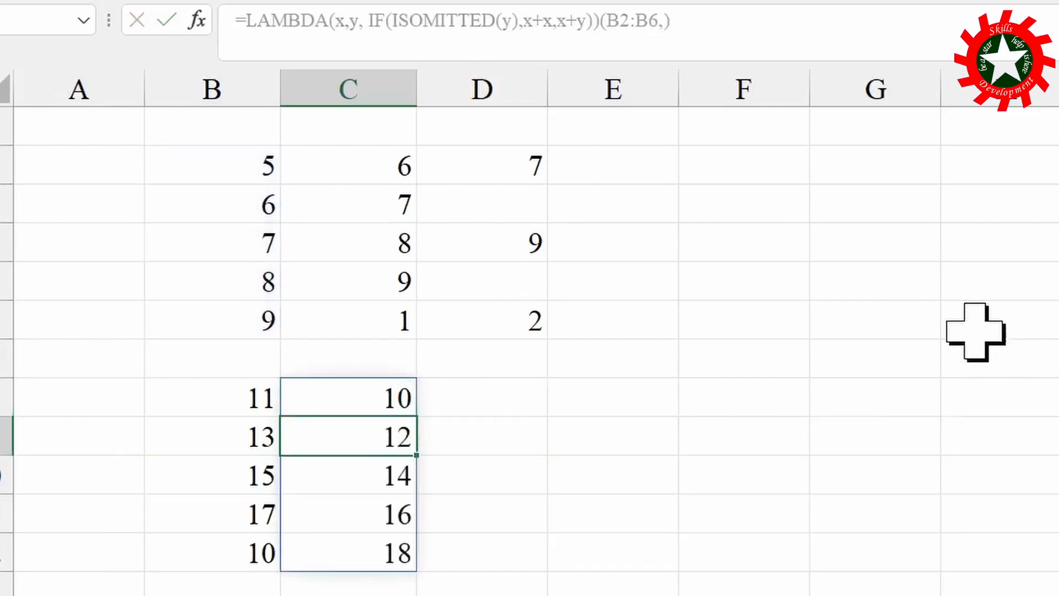
left_click(374, 397)
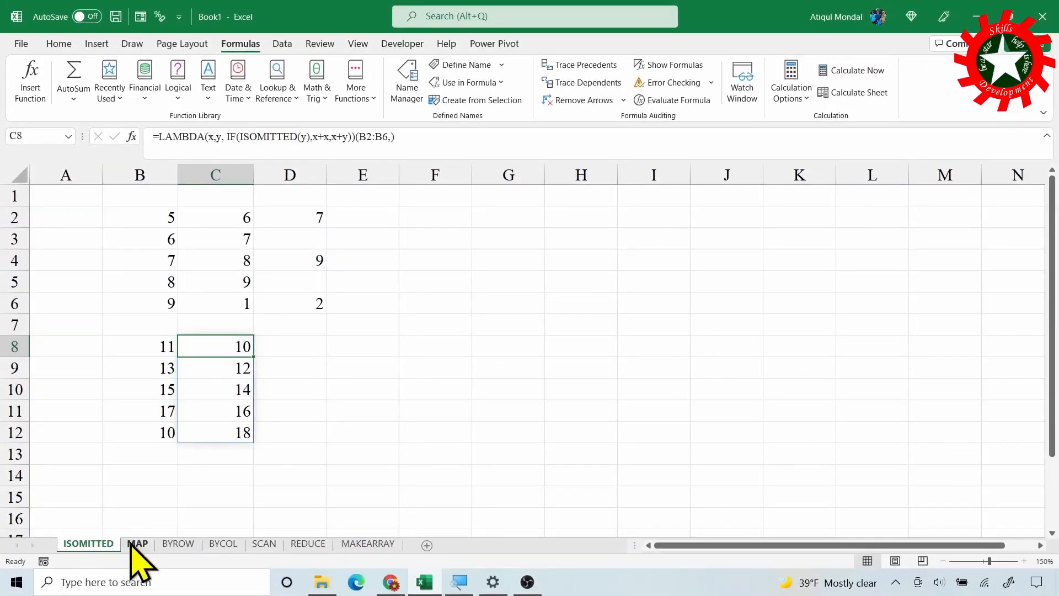
left_click(144, 567)
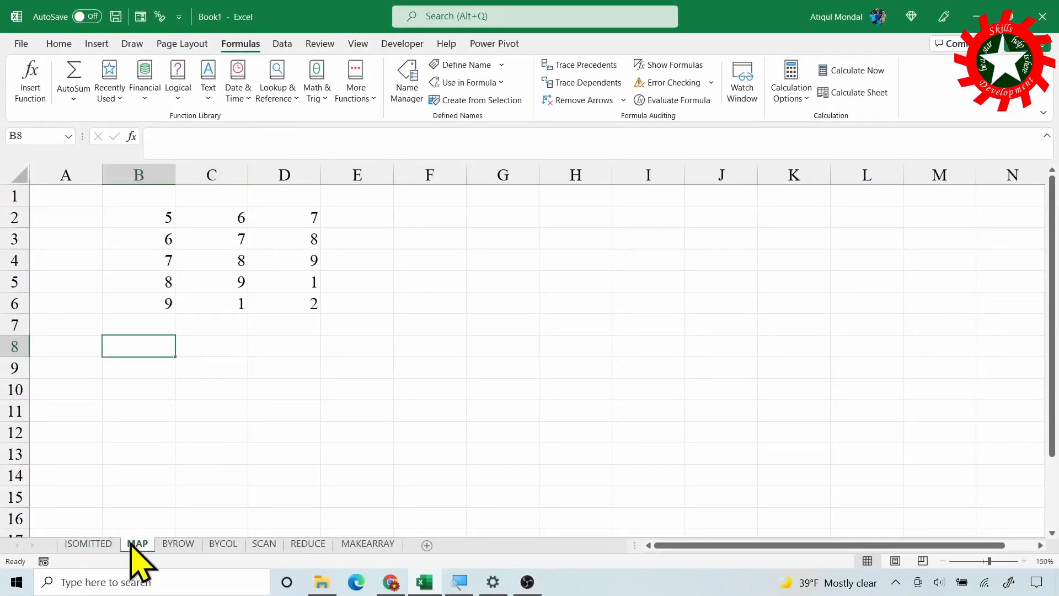
left_click(182, 544)
left_click(223, 544)
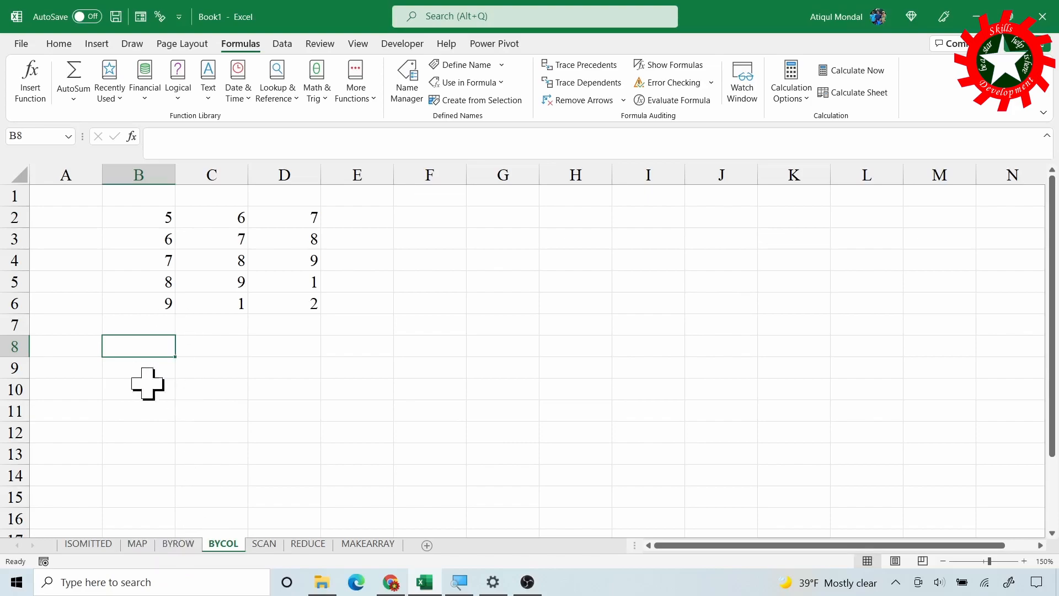
- On the MAP sheet, start a MAP formula in B8 with B2:D6 as its array argument
left_click(137, 545)
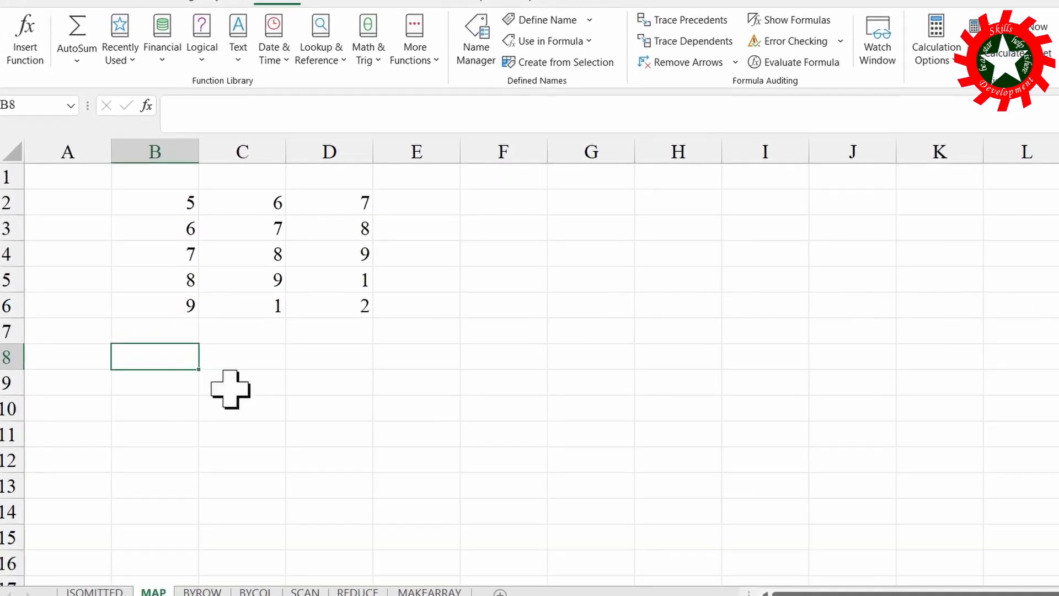
type("=map")
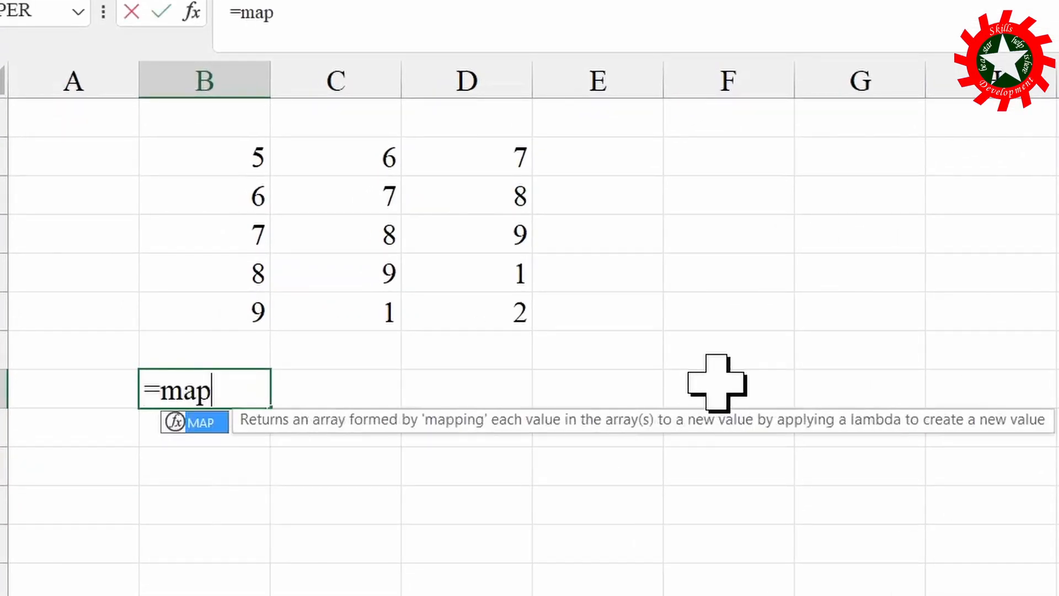
key("Tab")
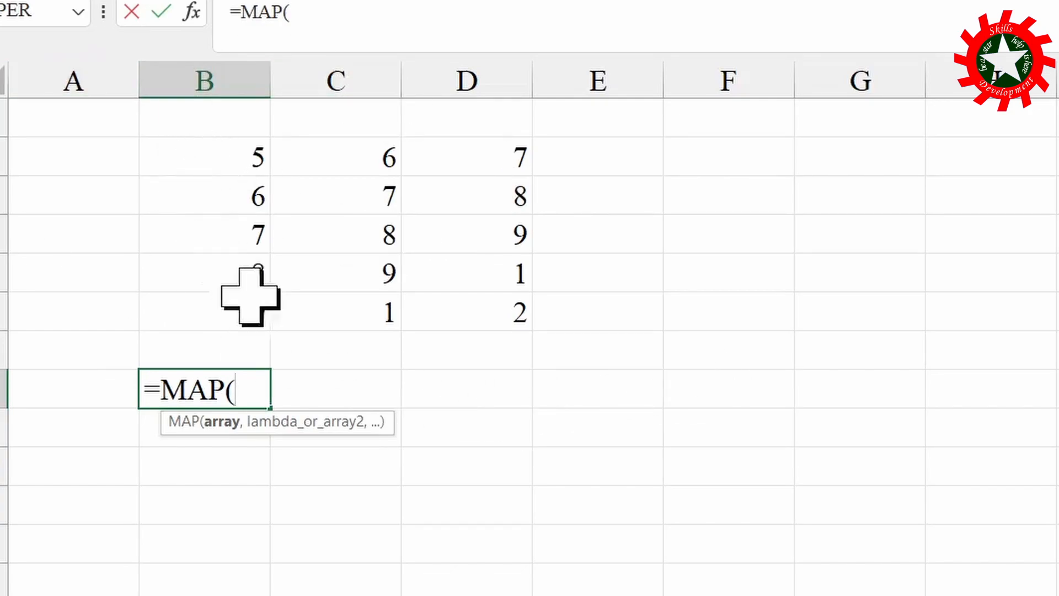
left_click_drag(236, 159, 521, 308)
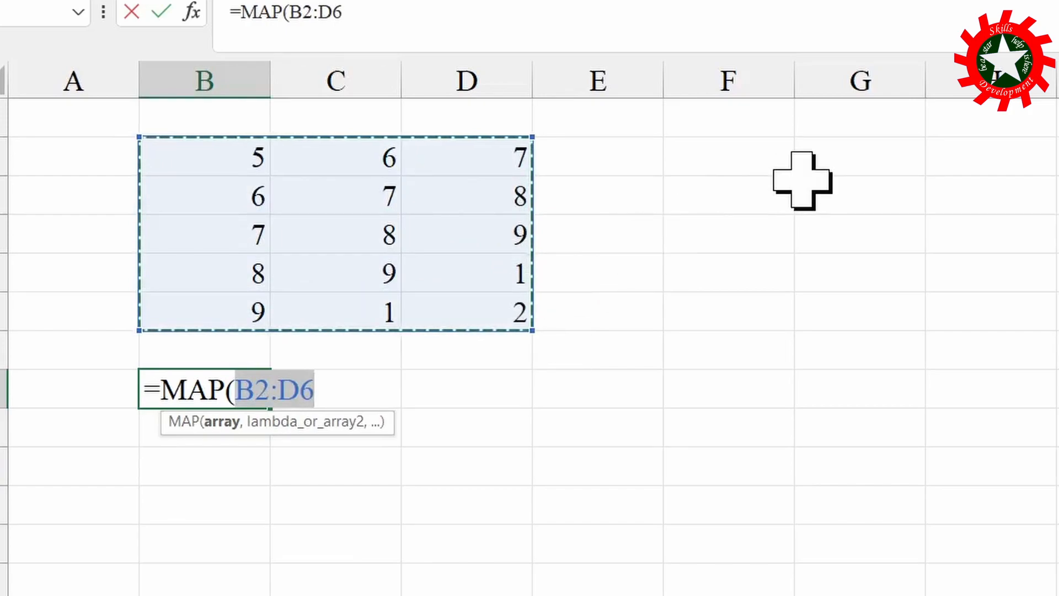
type(",")
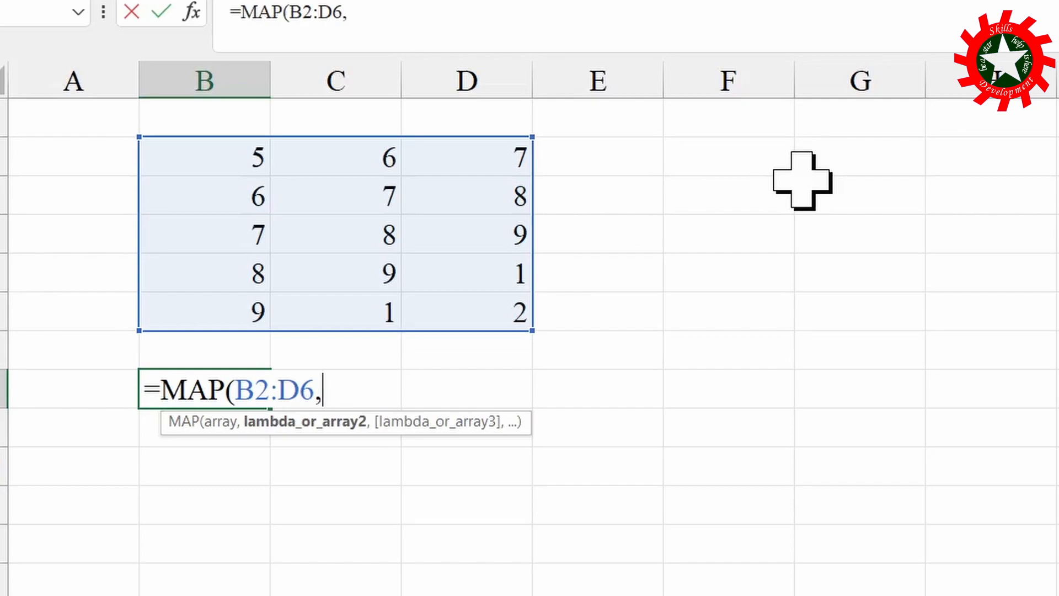
- Complete the MAP formula with LAMBDA(x,x+2) and commit it
type("la")
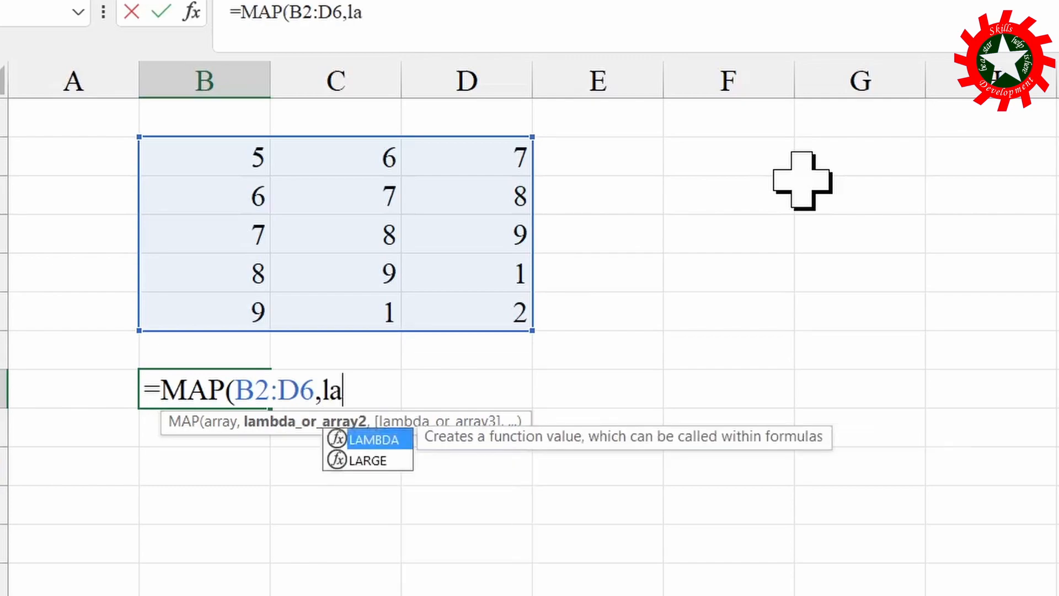
key("Tab")
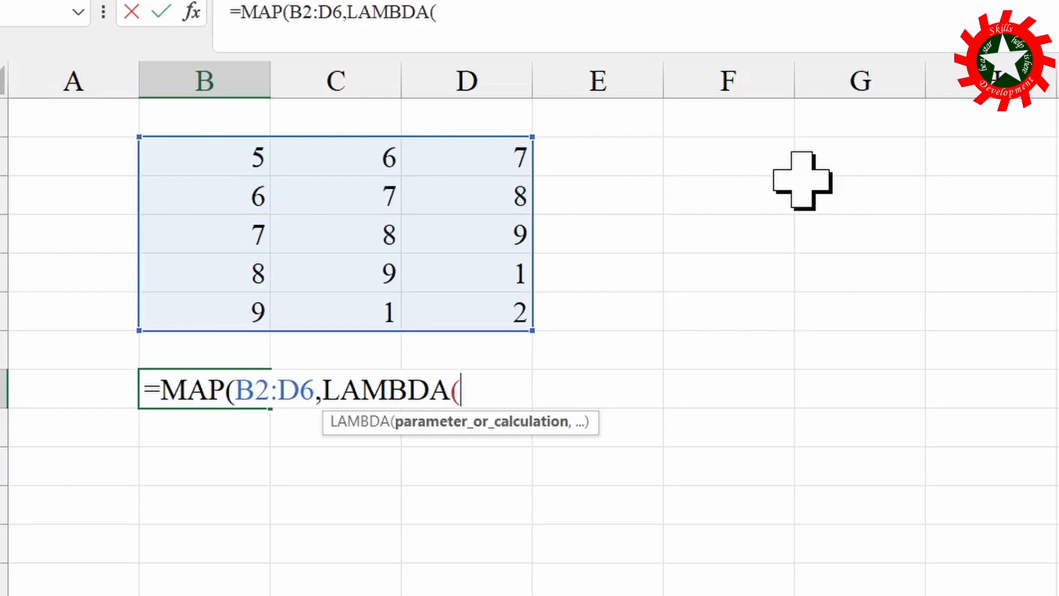
type("x,x")
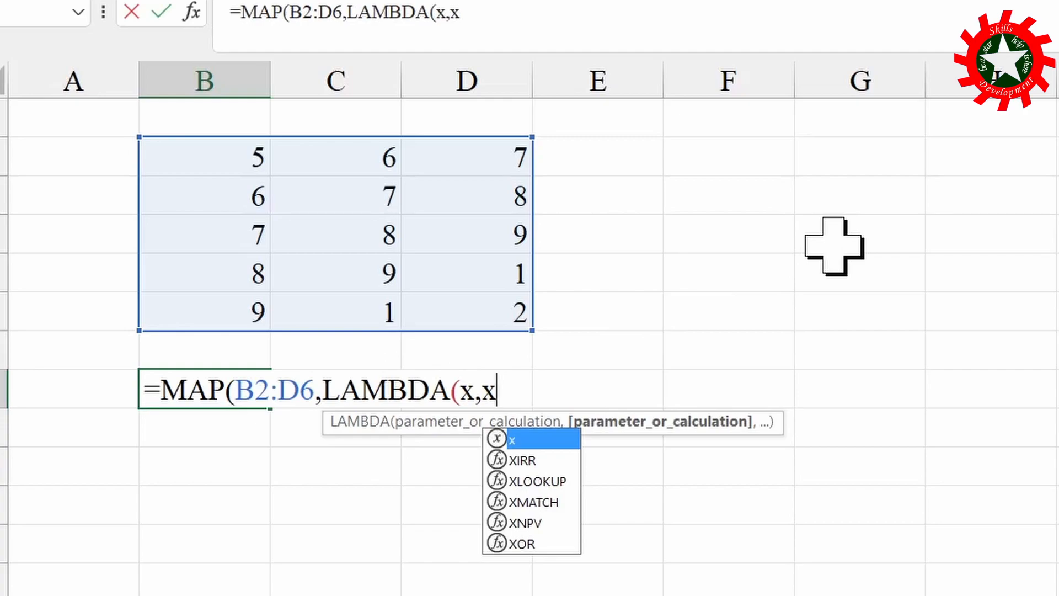
type("+2")
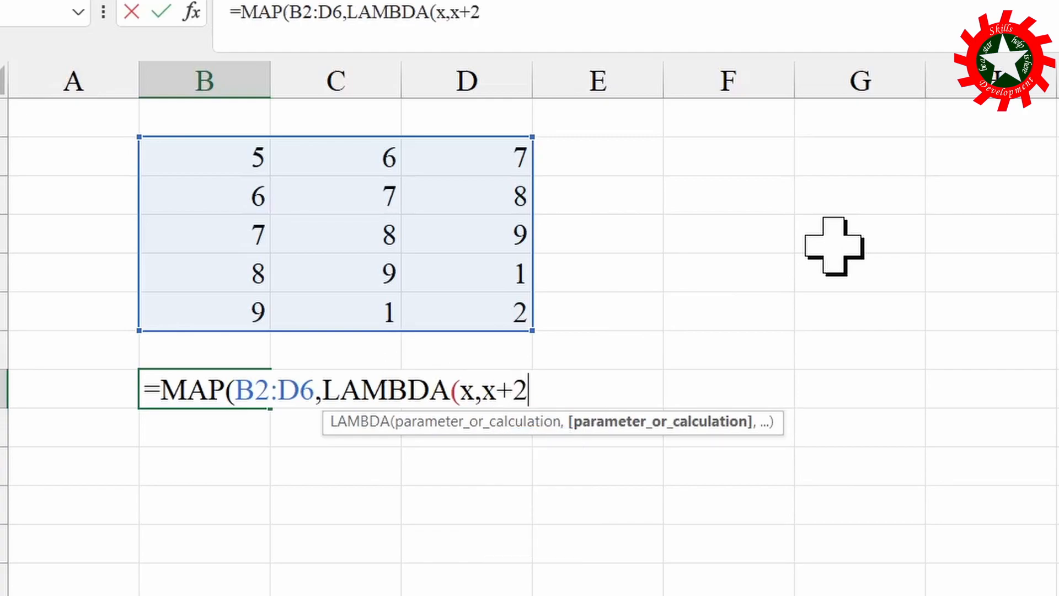
type(")")
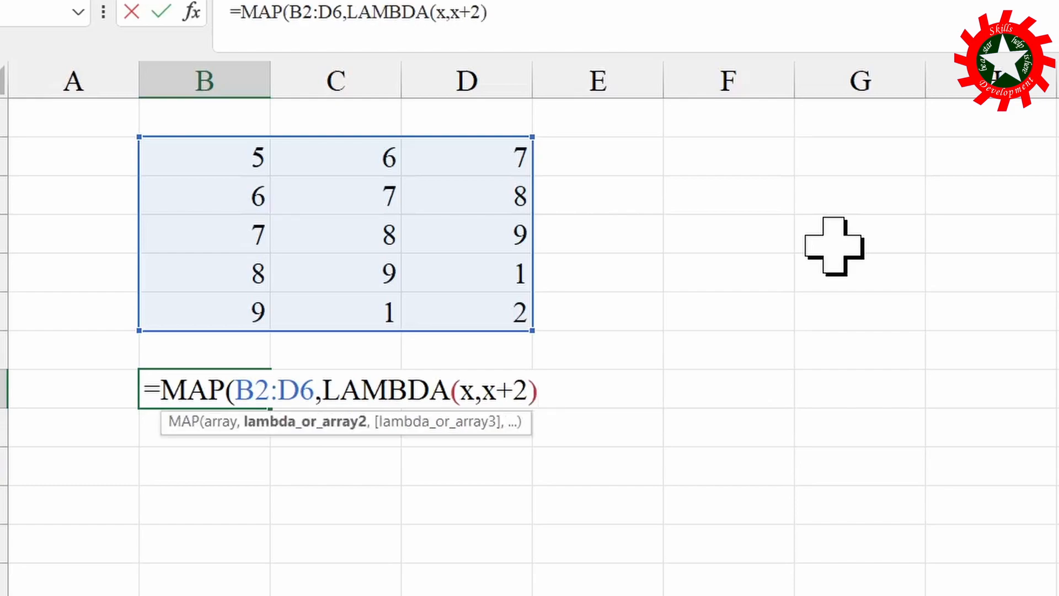
type(")")
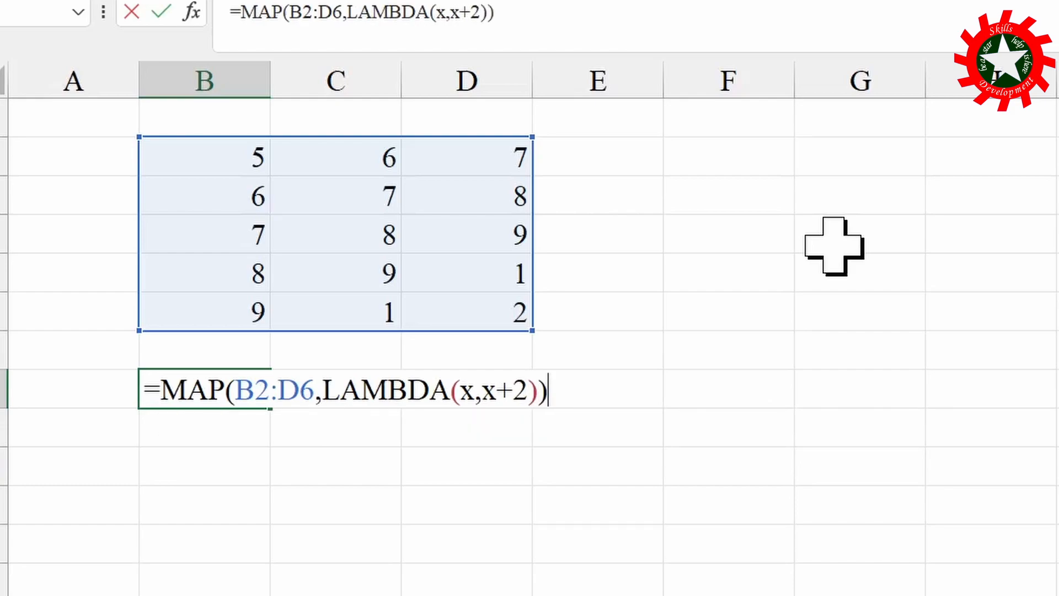
key("Return")
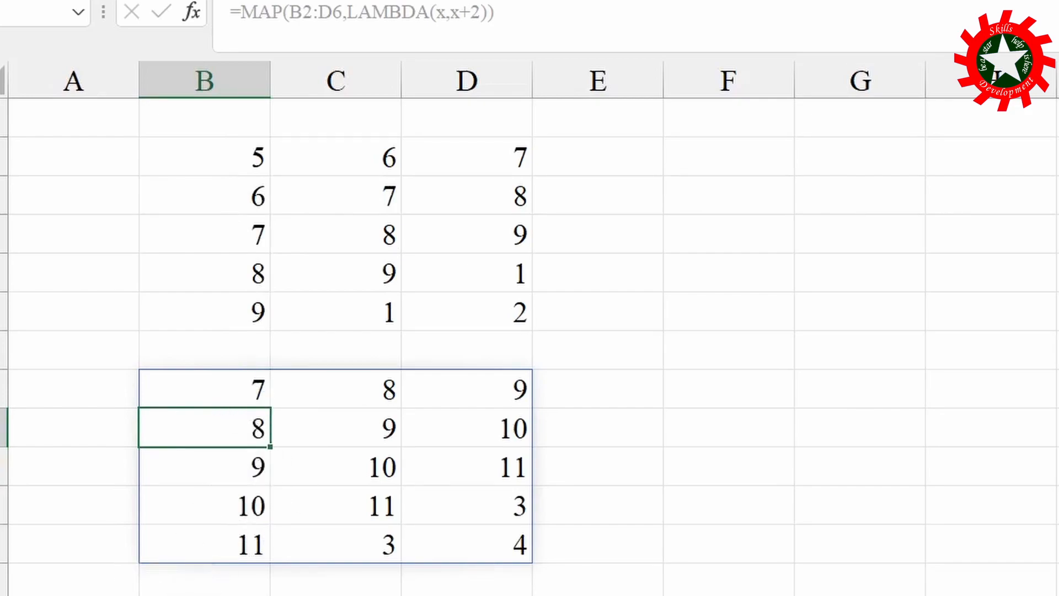
- Start a second MAP formula in B14 with B8:B12 and C8:C12 as its two arrays
left_click(209, 595)
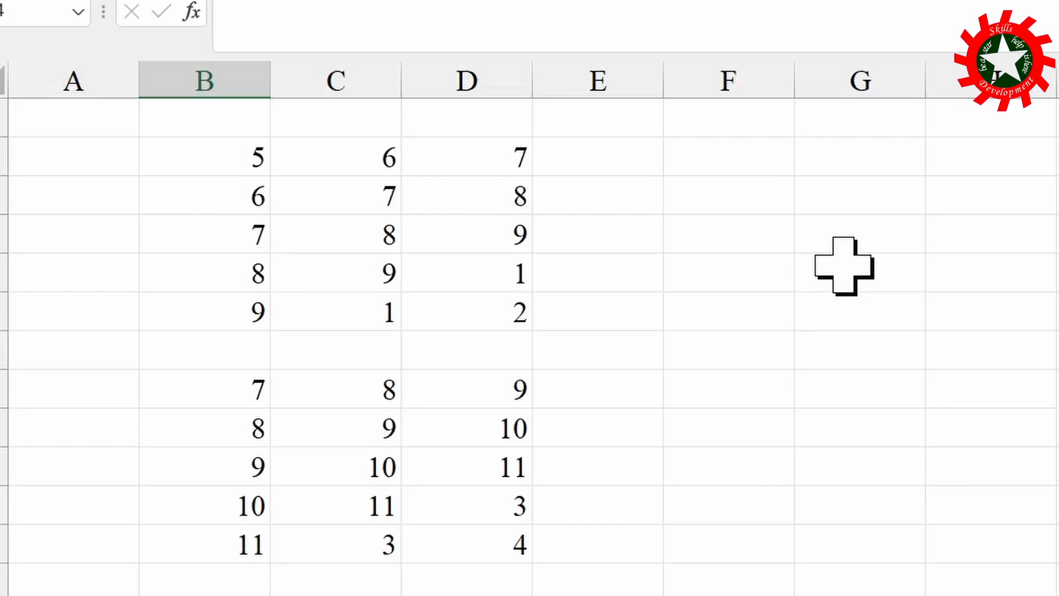
type("=ma")
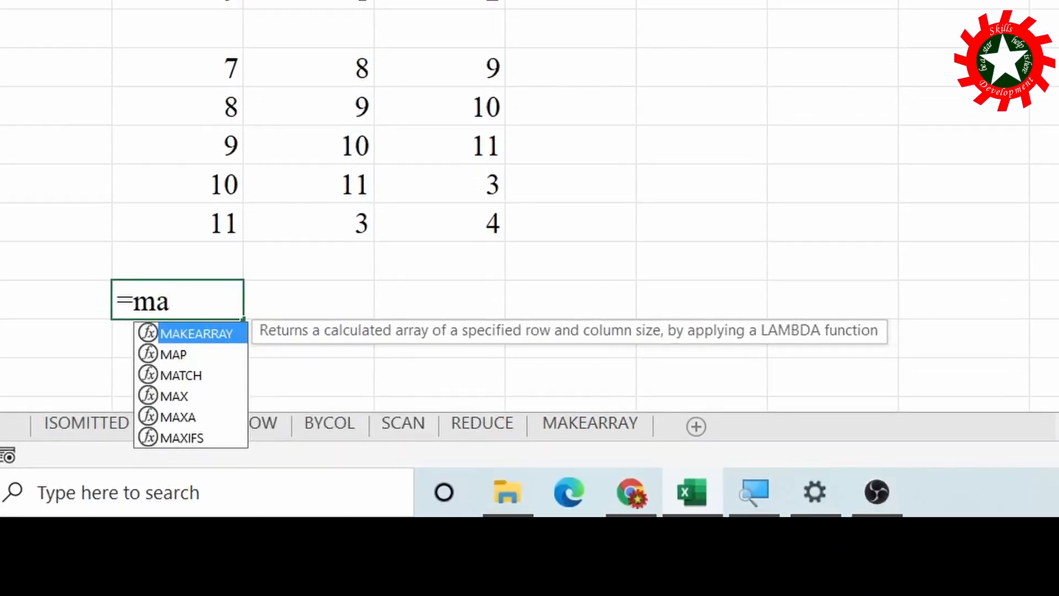
type("p")
key("Tab")
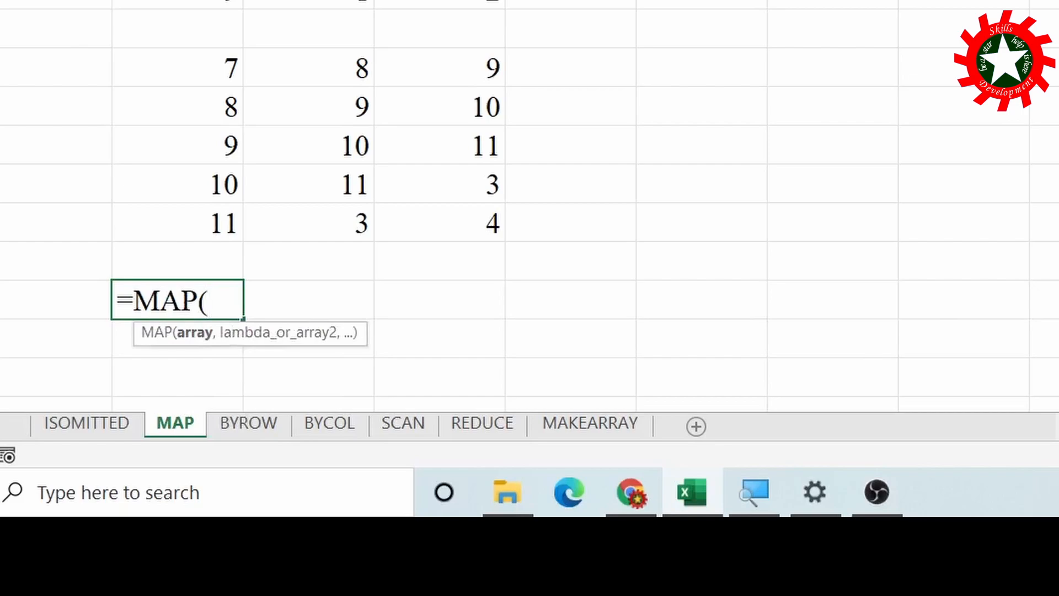
left_click_drag(193, 70, 204, 223)
type(",")
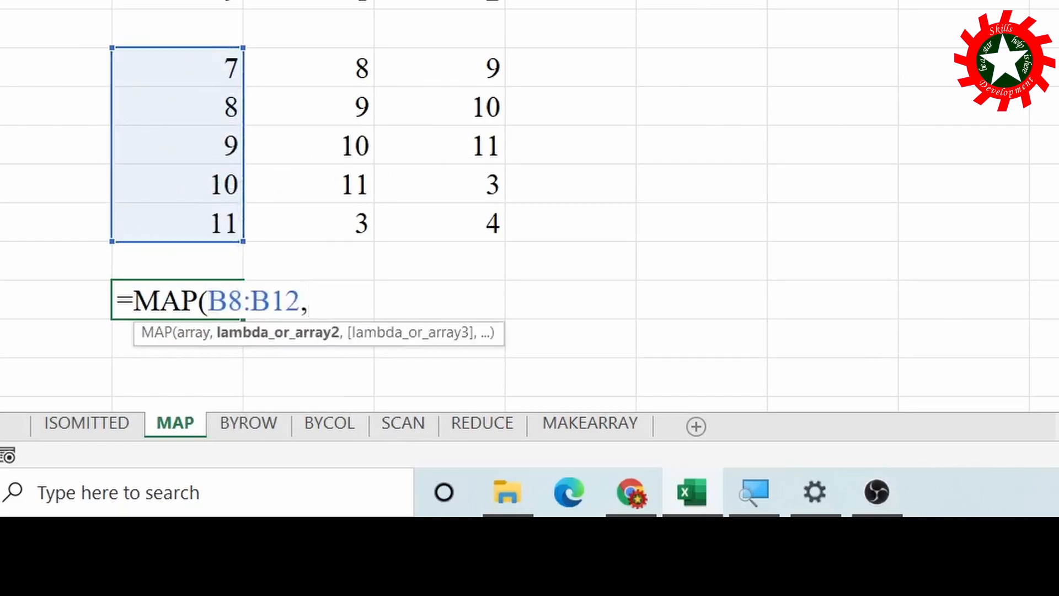
left_click_drag(303, 59, 310, 225)
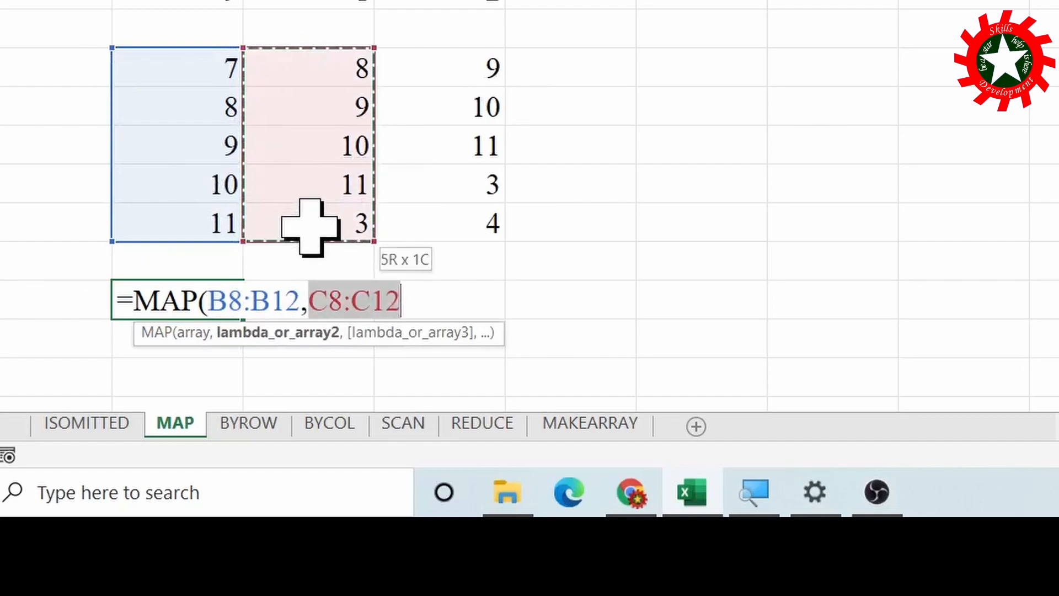
- Complete B14's MAP formula with LAMBDA(x,y,x>y) to compare the two columns, and commit it
type(",la")
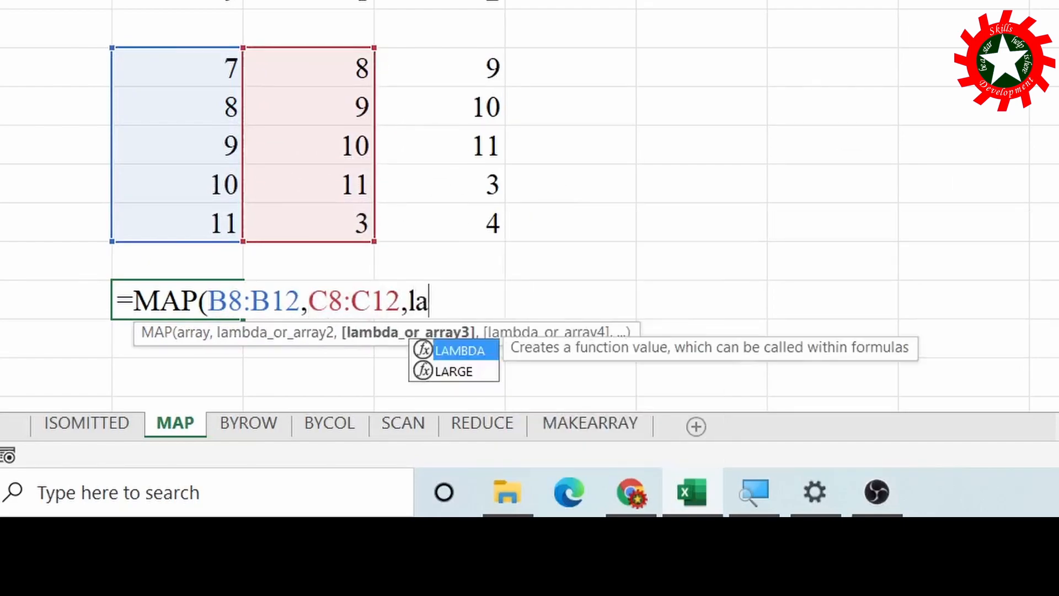
key("Tab")
type("x,y,")
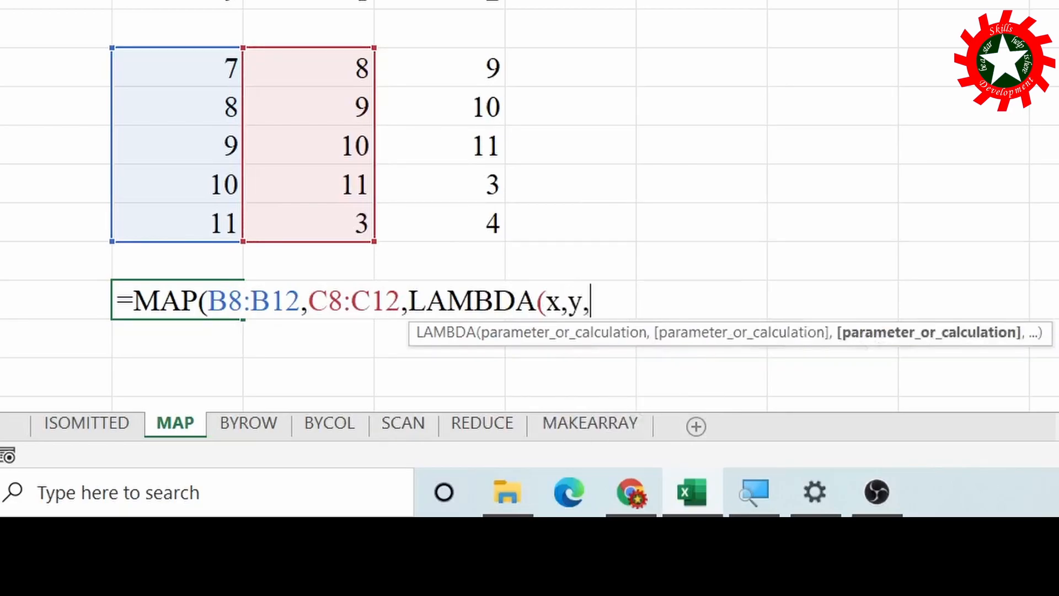
type("x")
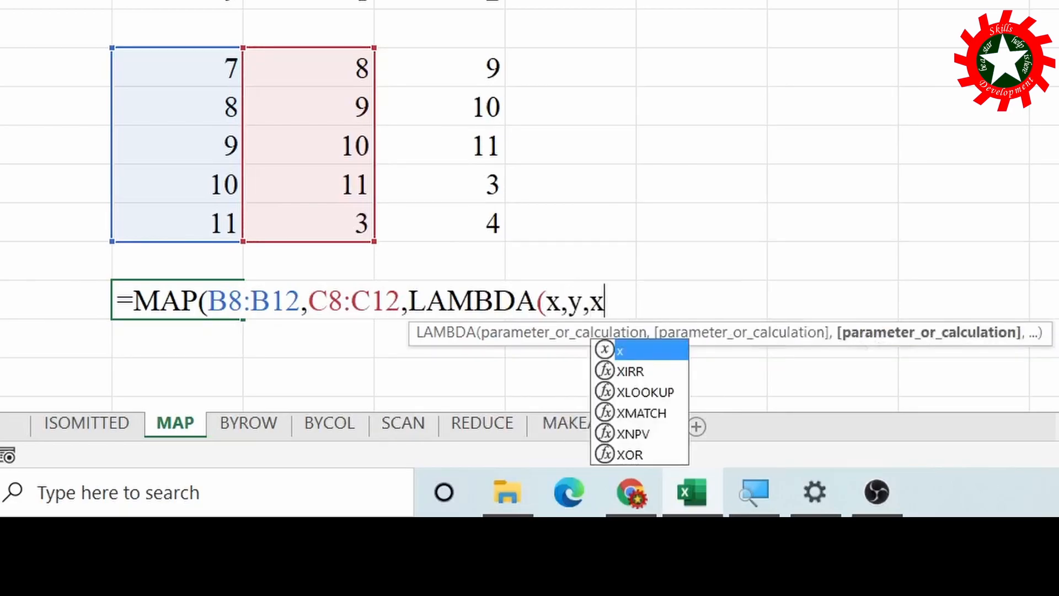
type(">y")
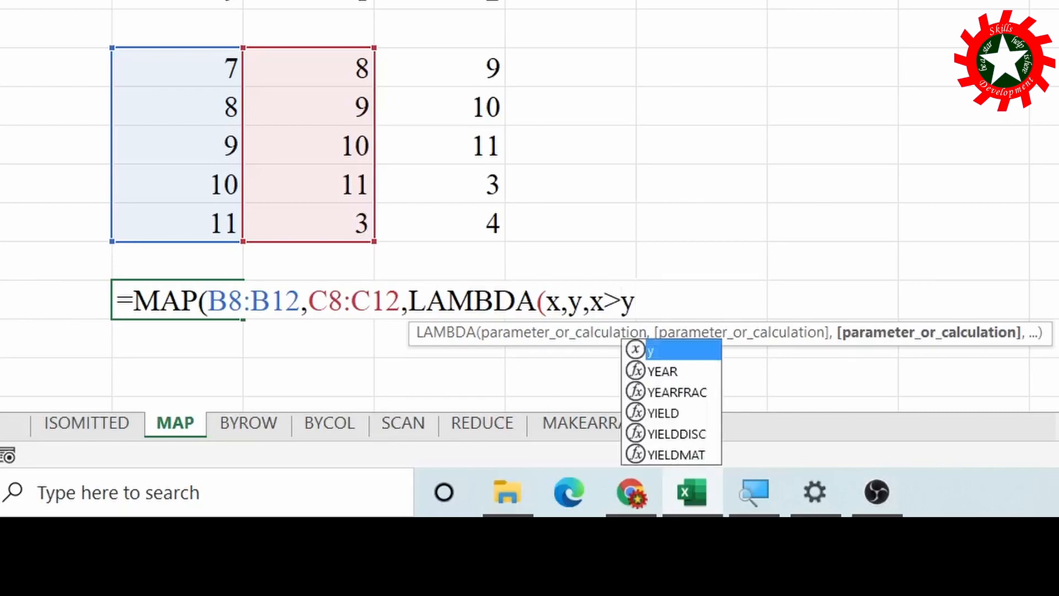
type(")")
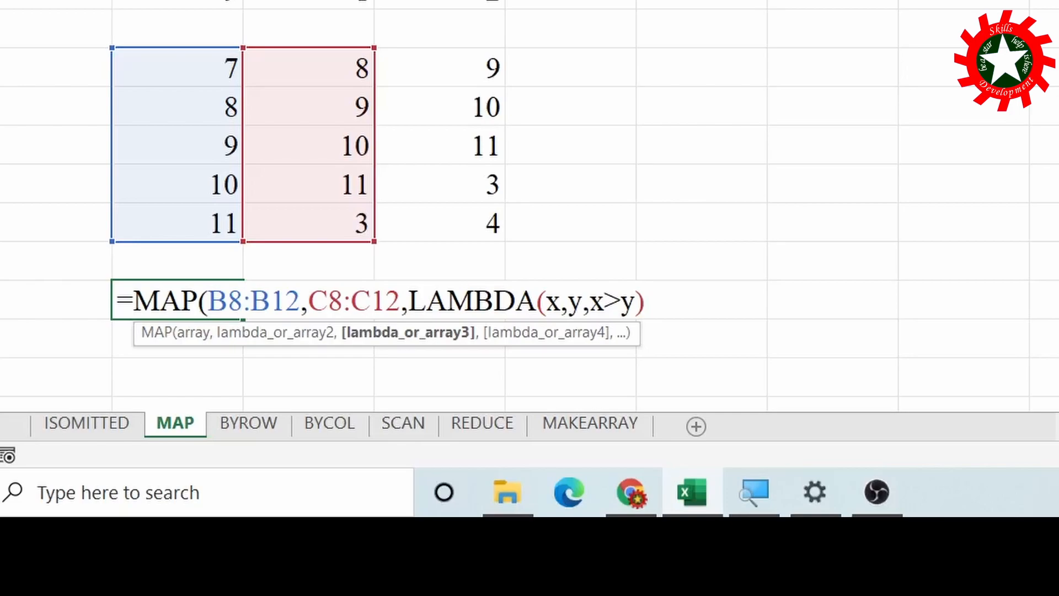
type(")")
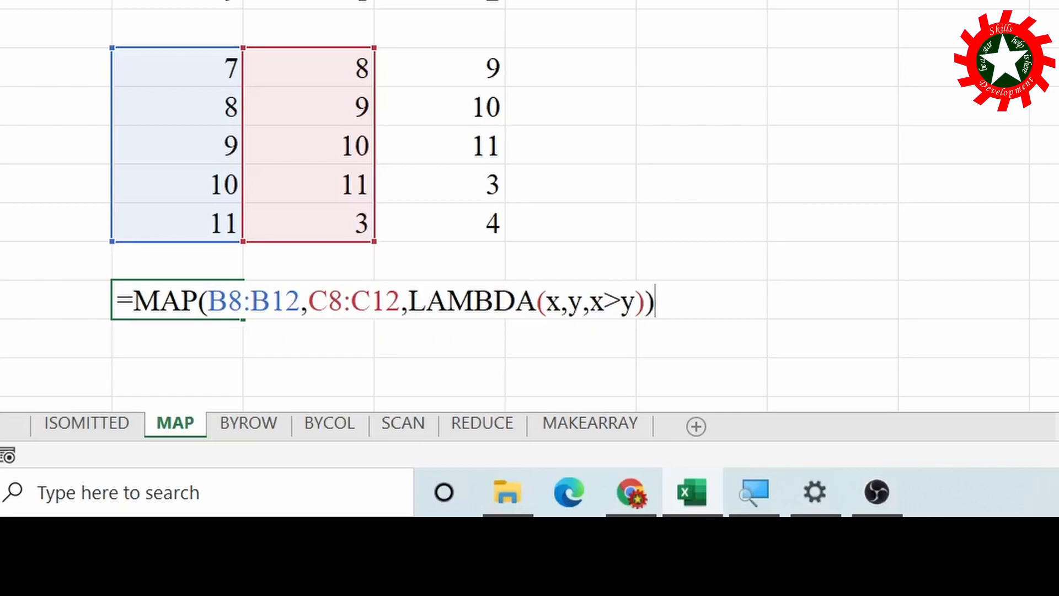
key("Return")
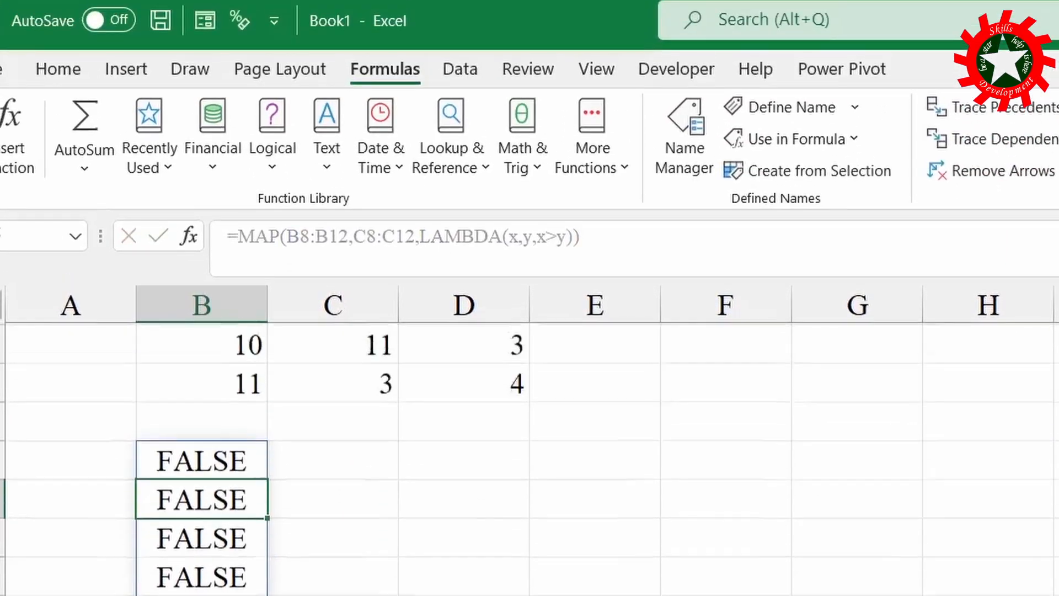
- Inspect the ranges referenced by B14's MAP formula and compare them with the results in B14:B18
scroll(753, 569, "up", 1)
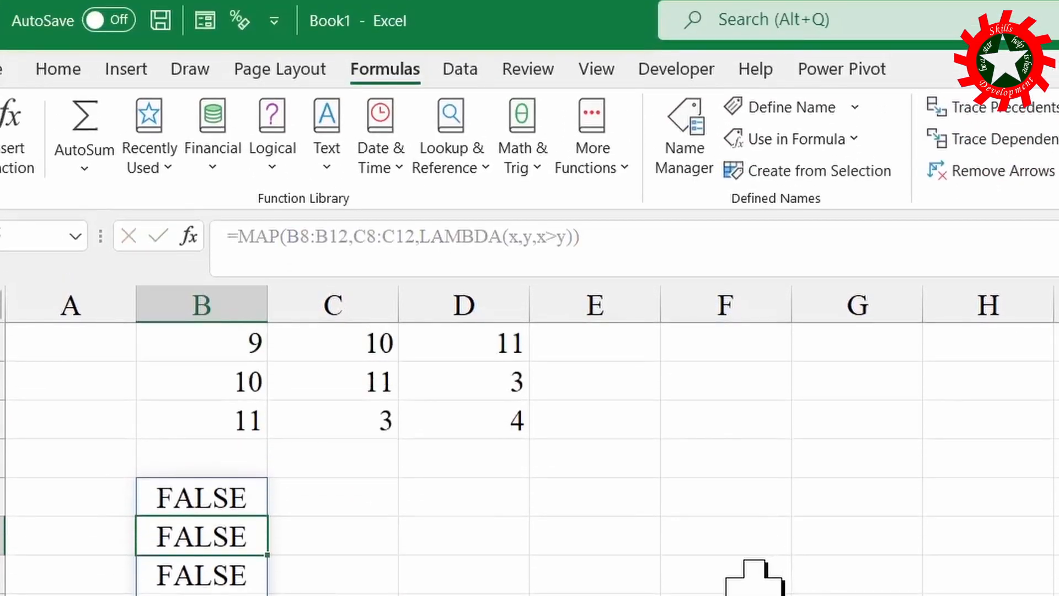
scroll(750, 576, "up", 3)
left_click(300, 236)
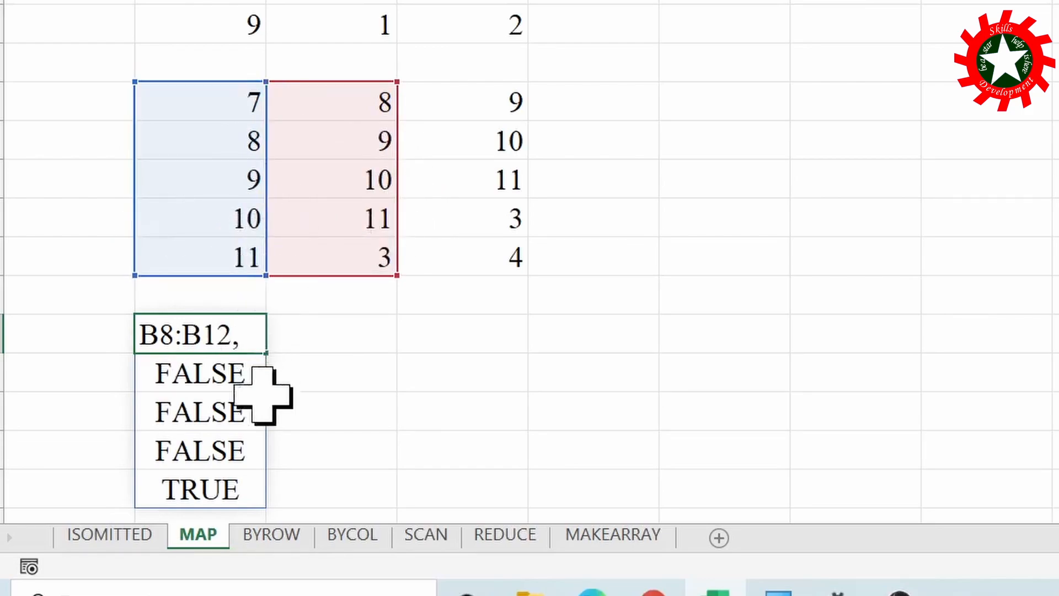
key("Return")
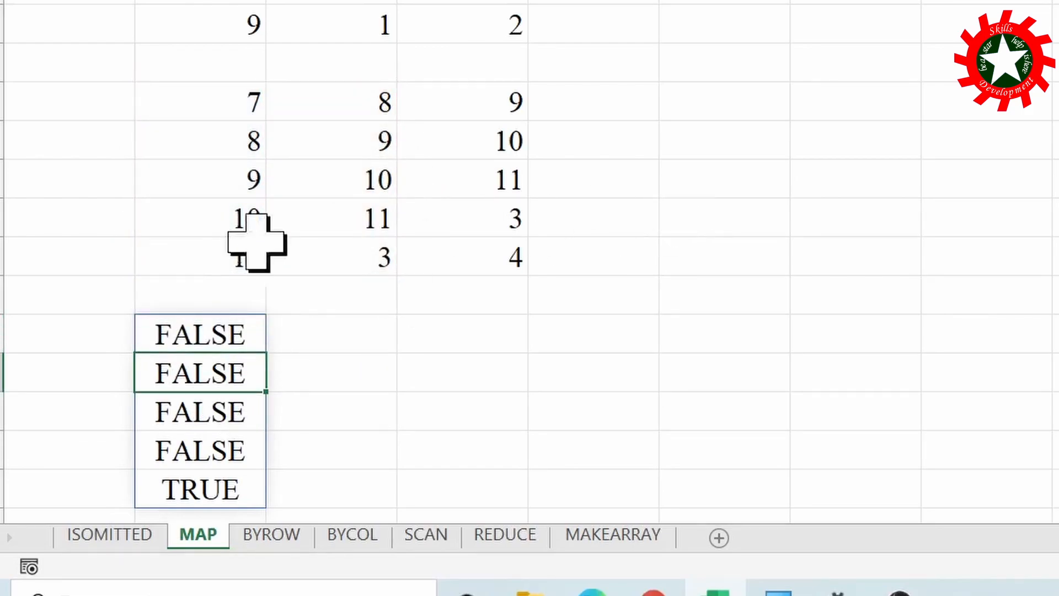
left_click(201, 491)
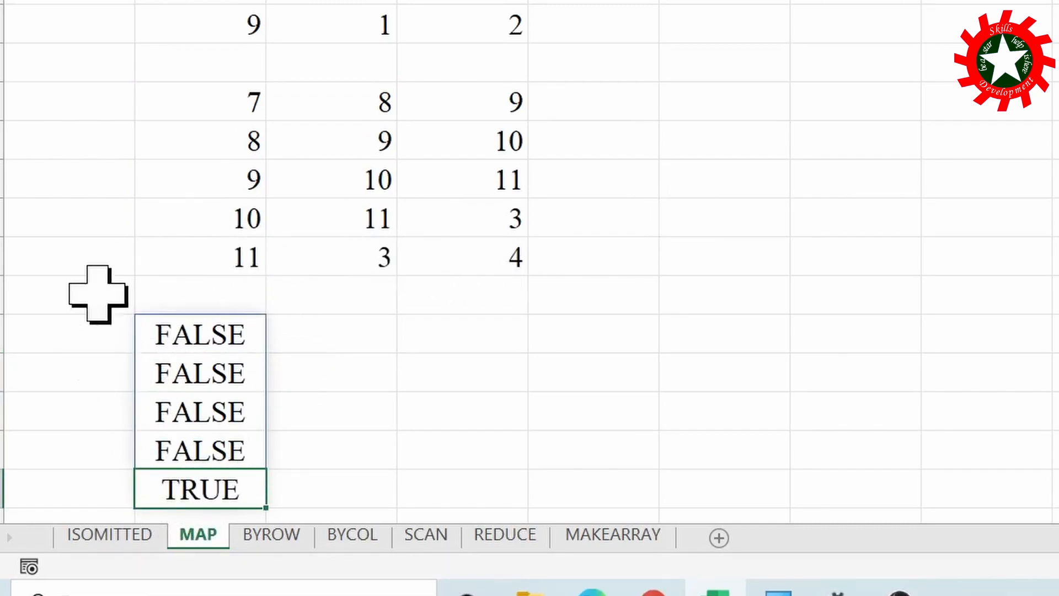
- Open the BYROW sheet and select cell F2 beside the number table
left_click(270, 535)
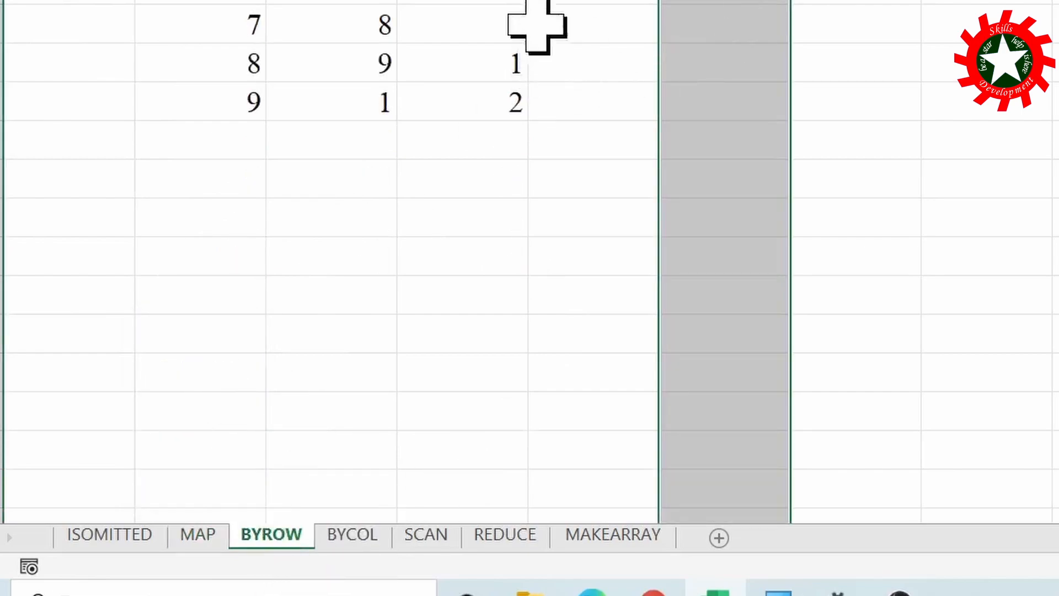
left_click(681, 78)
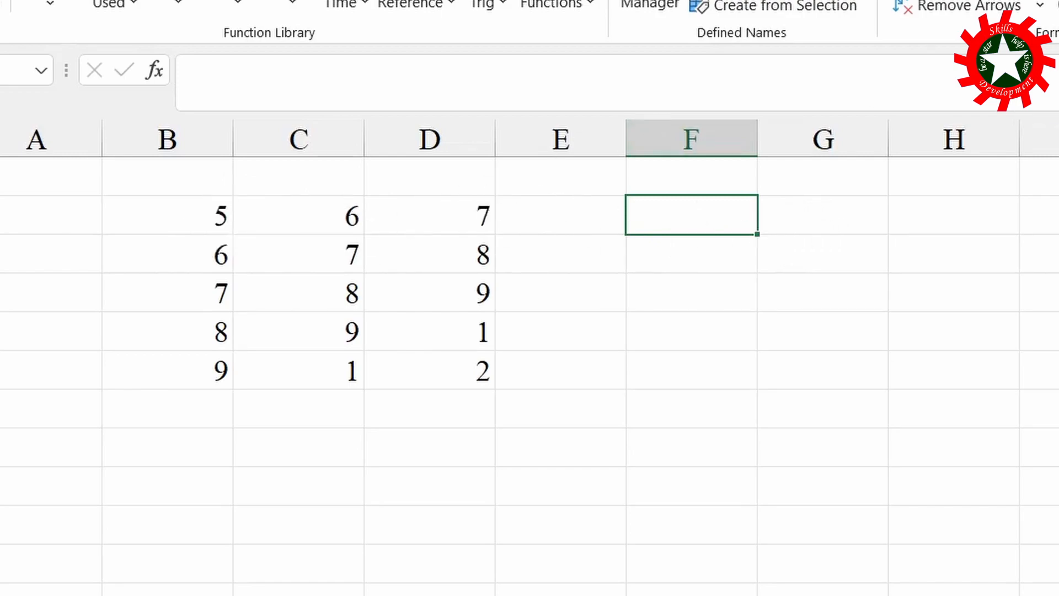
- Enter a SUM formula in F2 that totals the range B2:D6
type("=sum(")
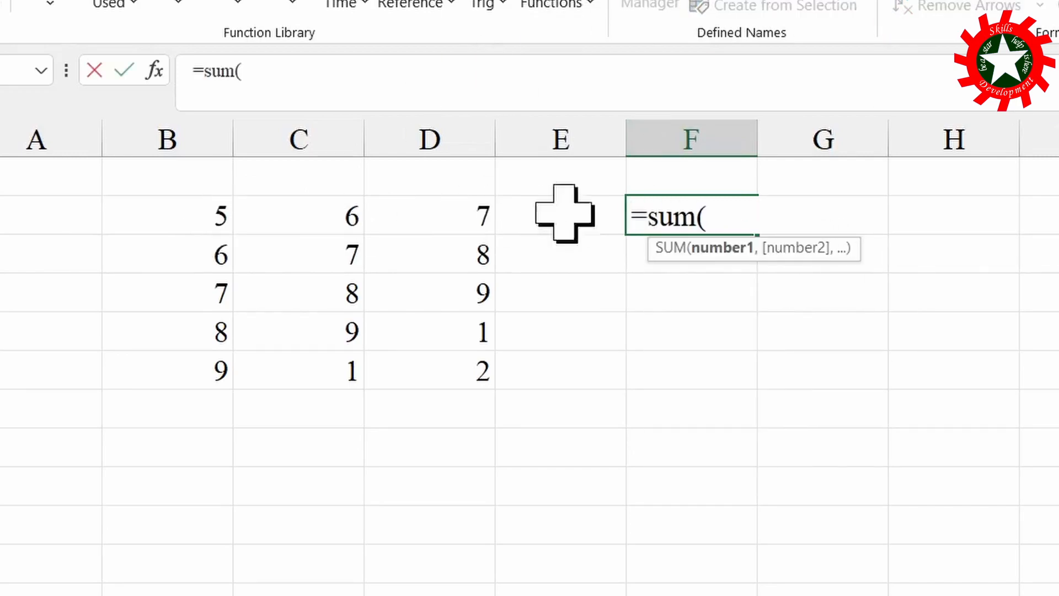
left_click_drag(149, 208, 432, 368)
type(")")
key("ctrl+Return")
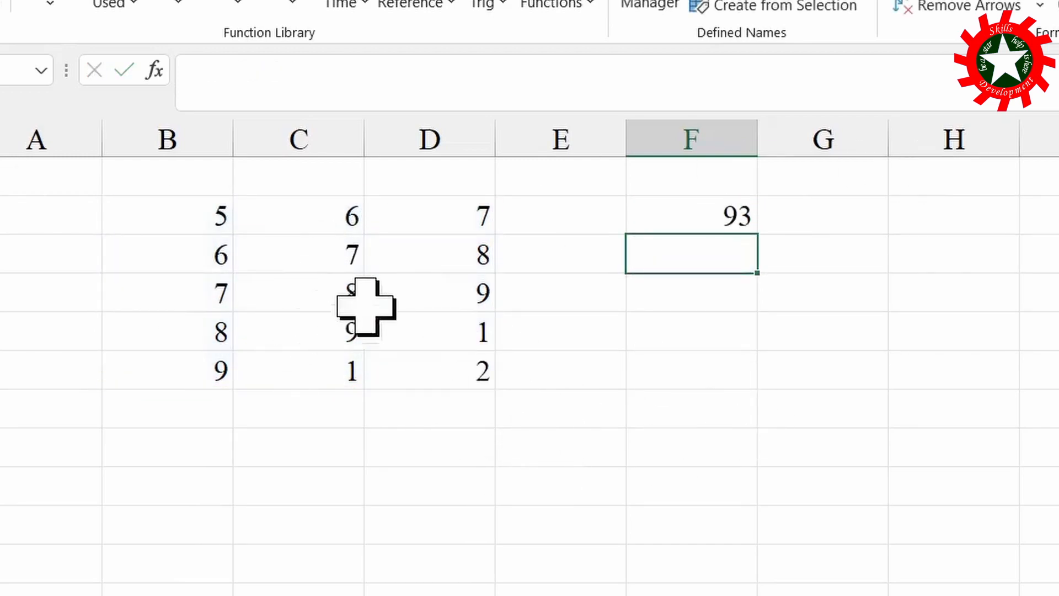
- Replace F2's formula with the start of a BYROW formula that uses B2:D6 as its array
left_click(720, 219)
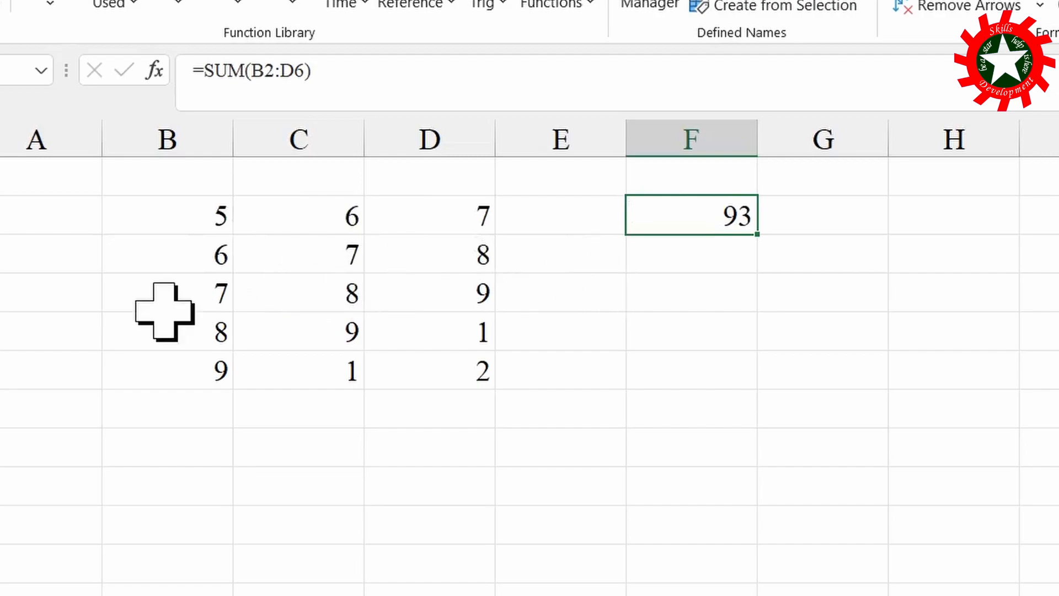
type("=")
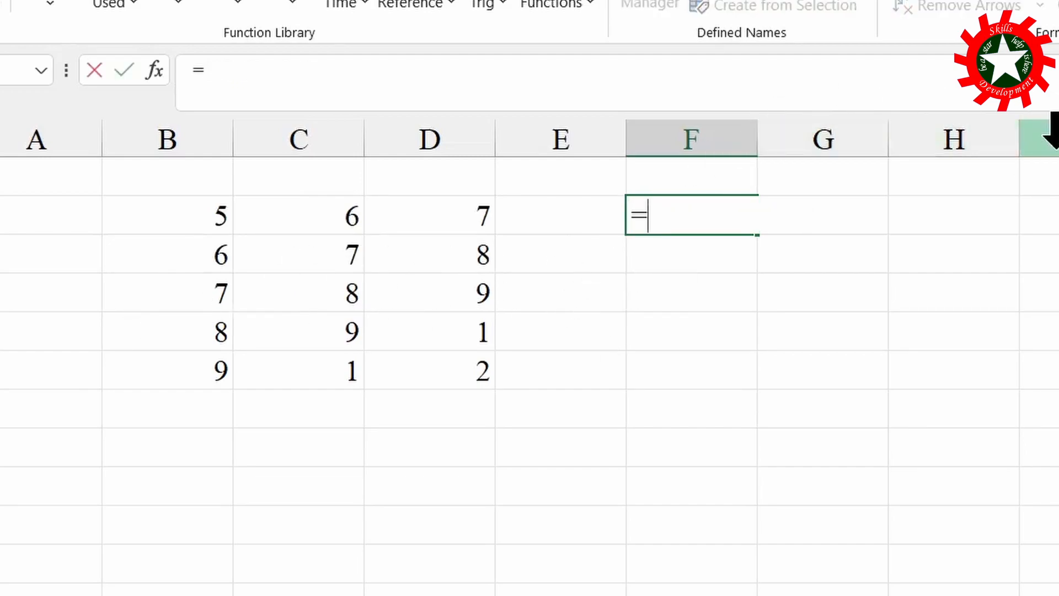
type("by")
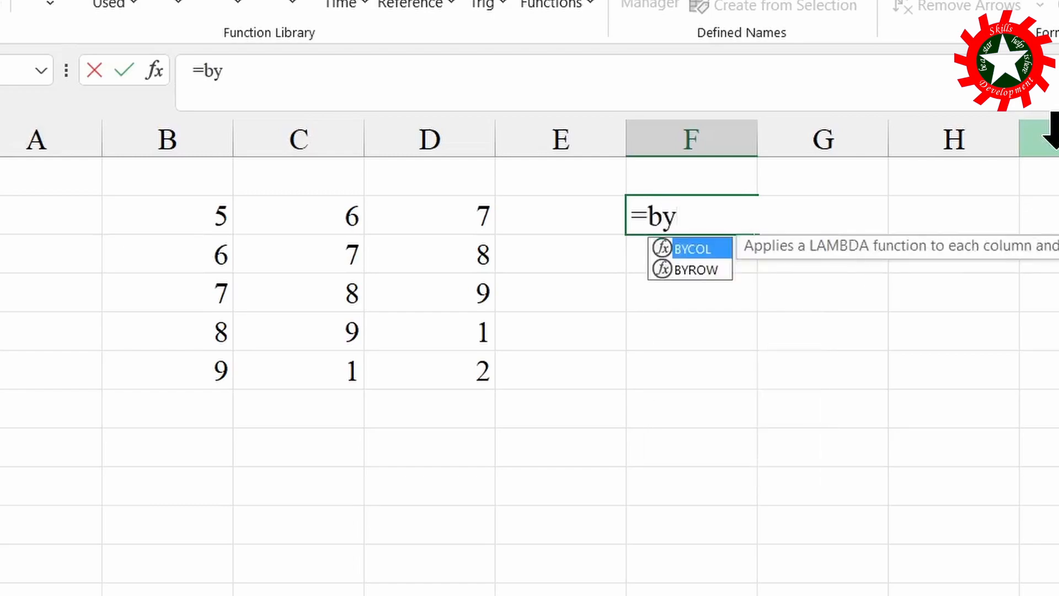
type("r")
key("Tab")
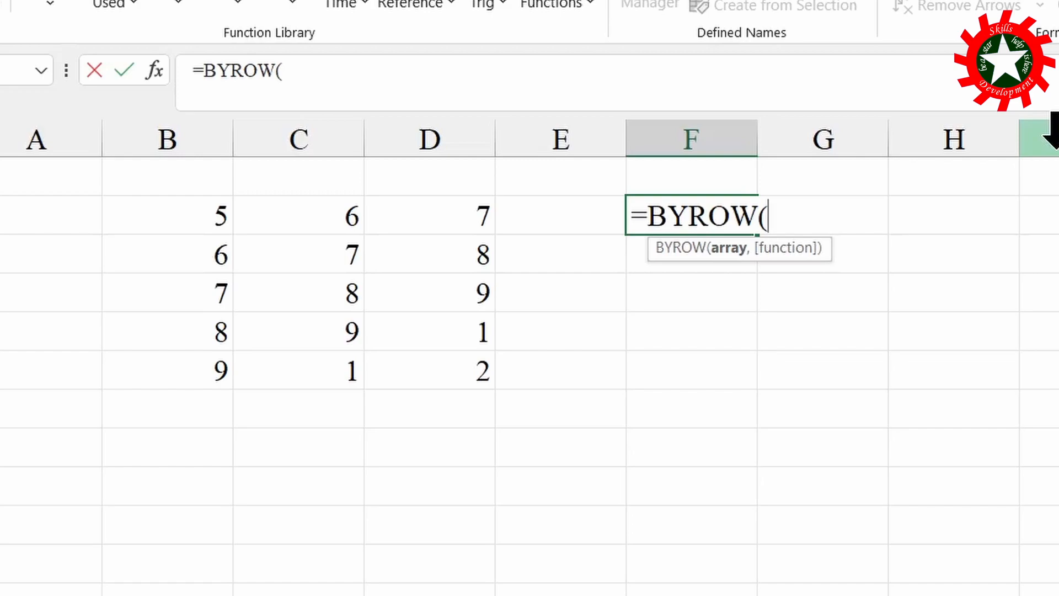
left_click_drag(193, 223, 472, 365)
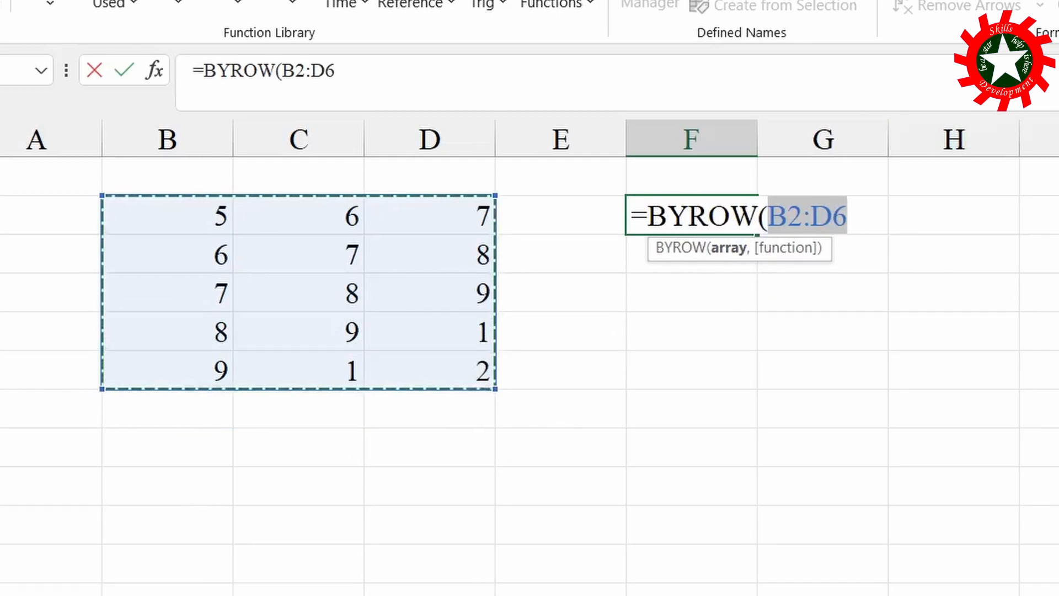
- Complete F2's BYROW formula with LAMBDA(r,SUM(r)) to total each row, and commit it
type(",la")
key("Tab")
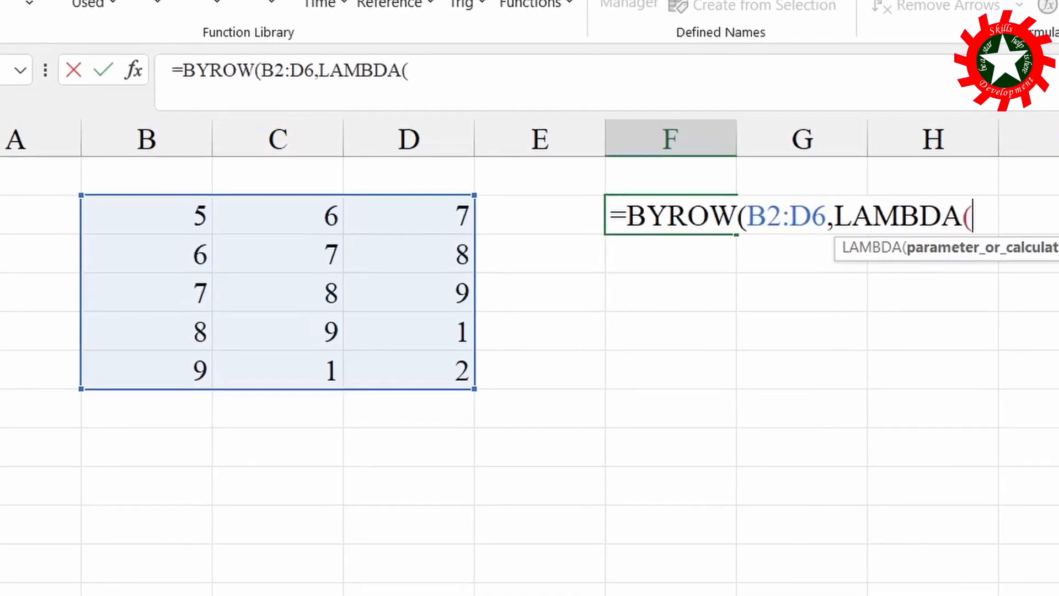
type("r,")
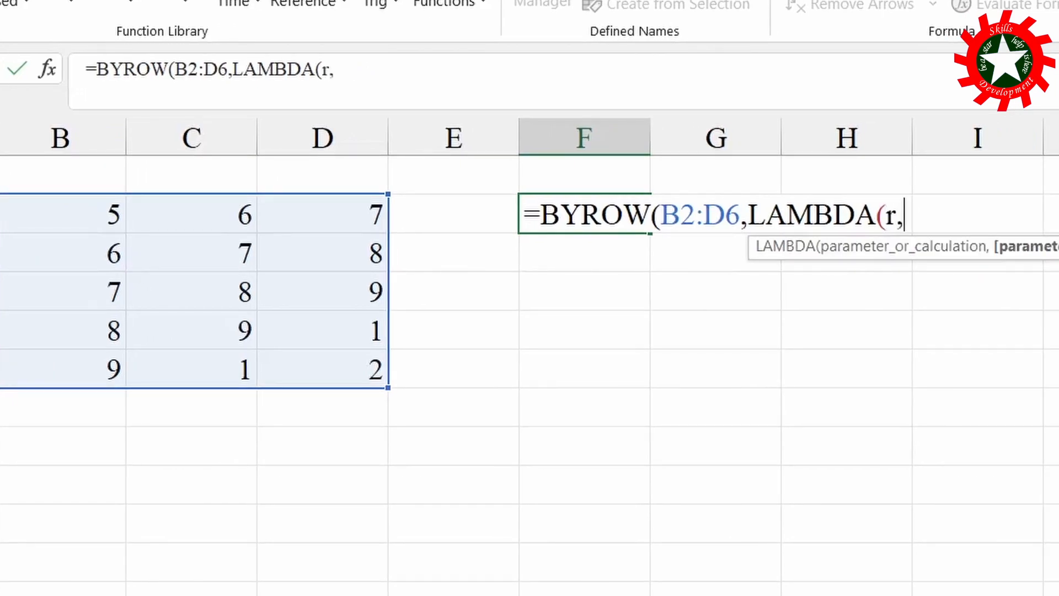
type("sum")
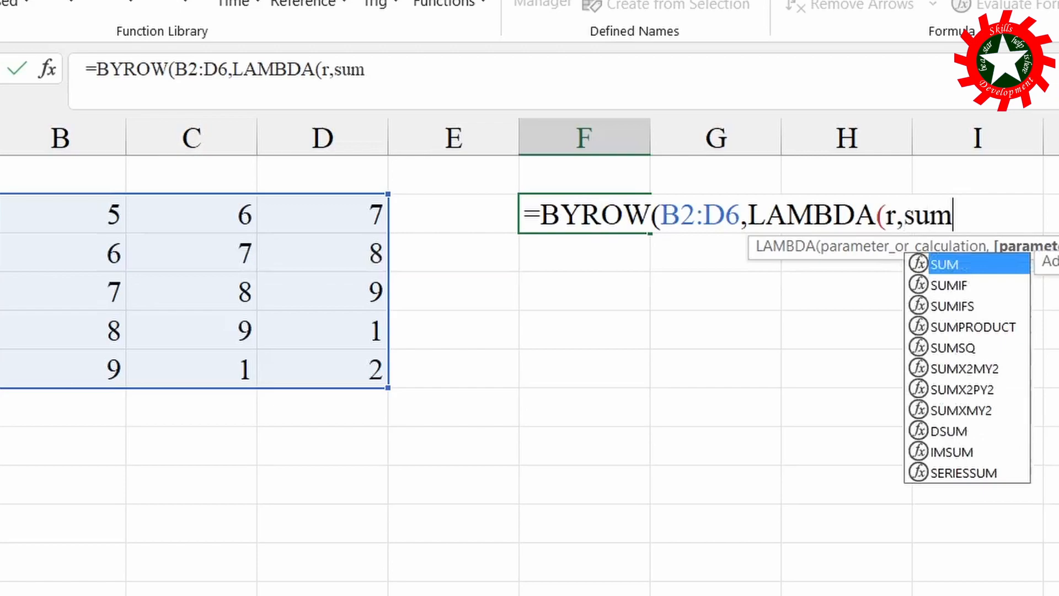
type("(r)")
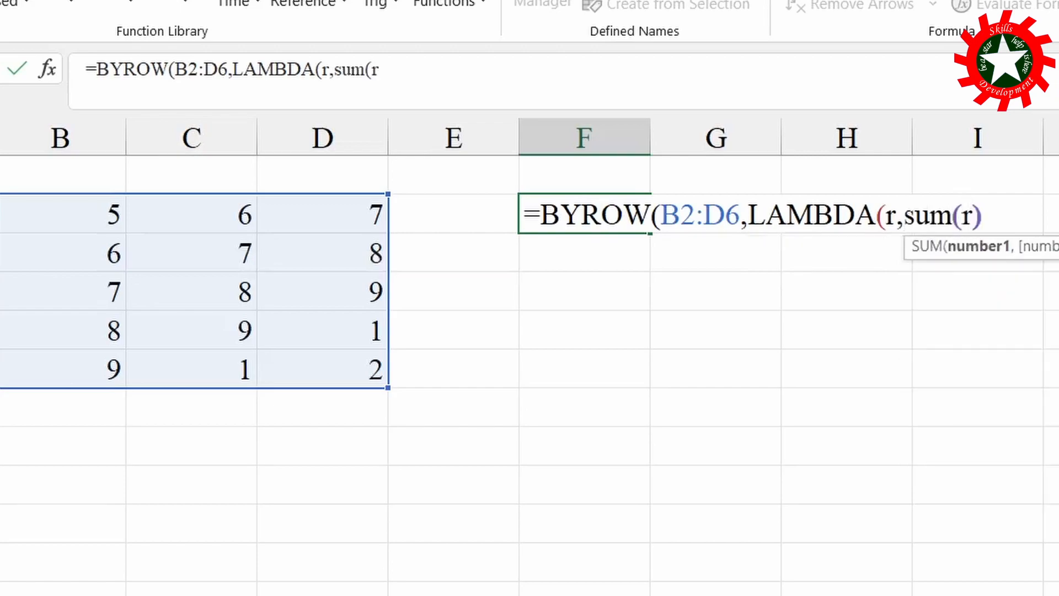
type("))")
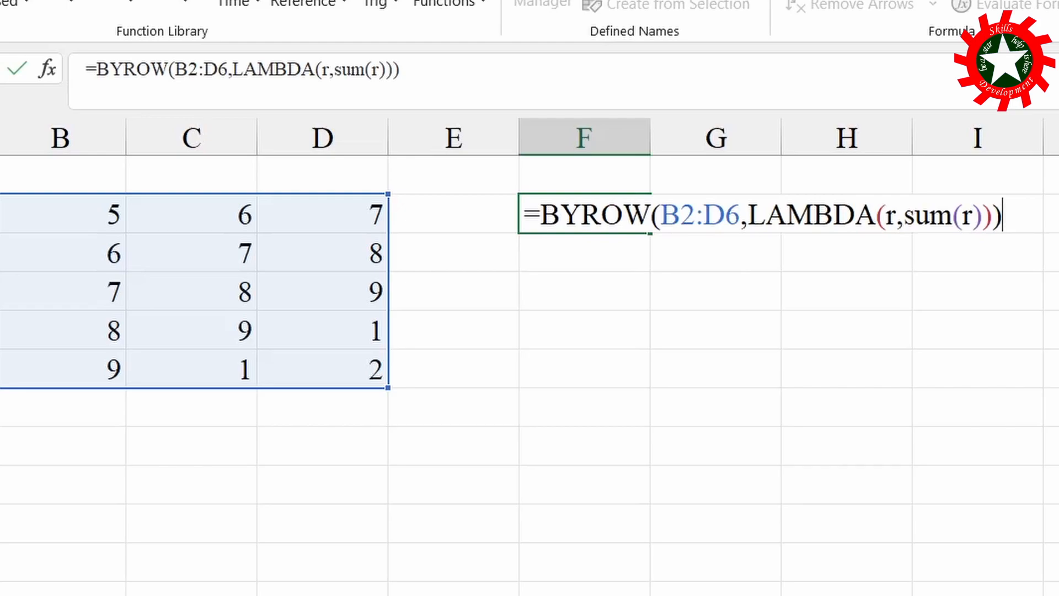
key("Return")
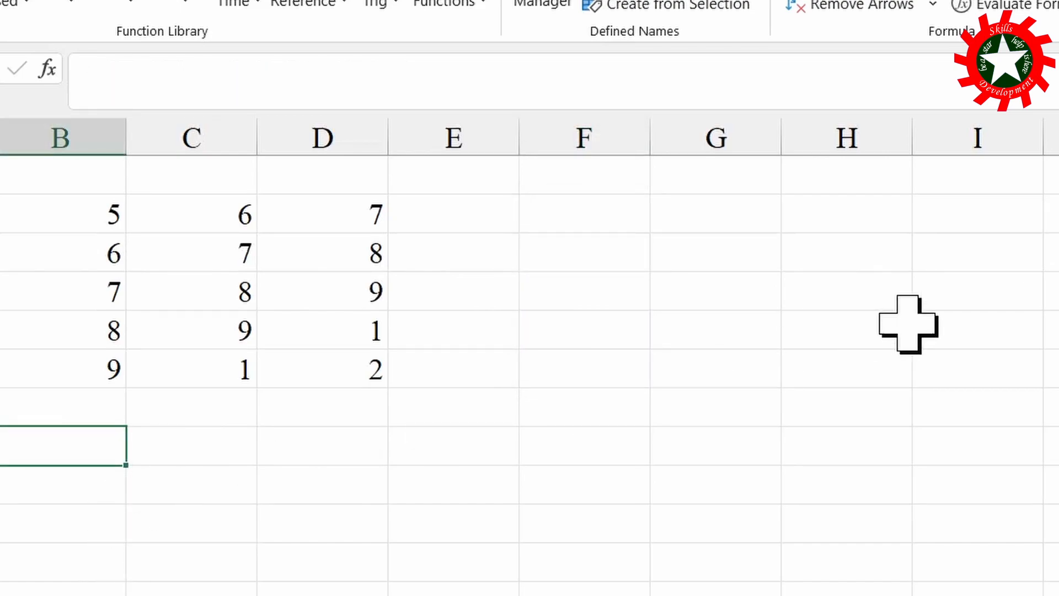
- Start a BYCOL formula in B8, below the number table, with B2:D6 as its array
type("=byc")
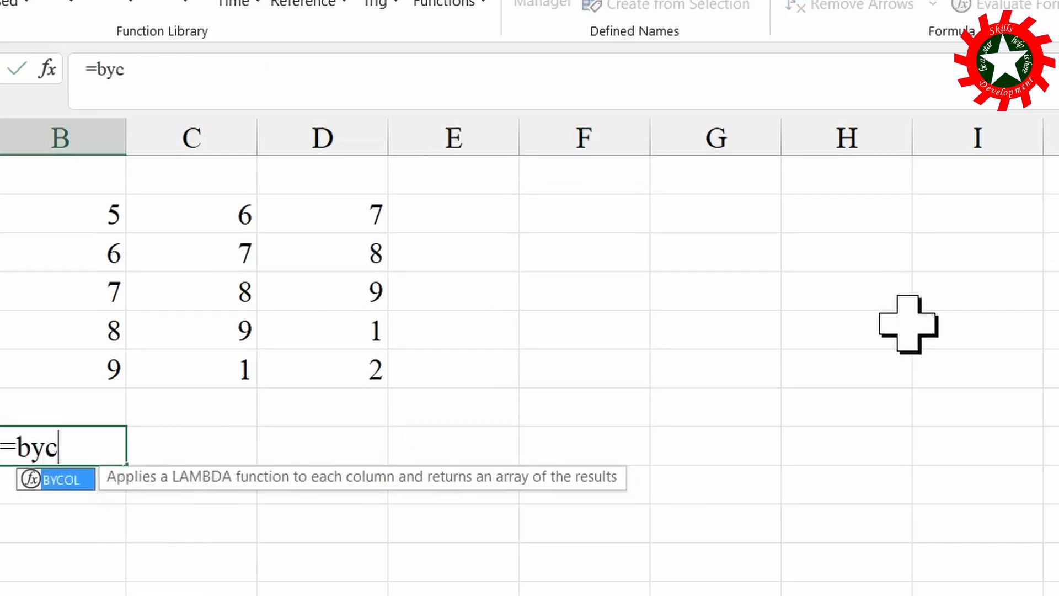
type("o")
key("Tab")
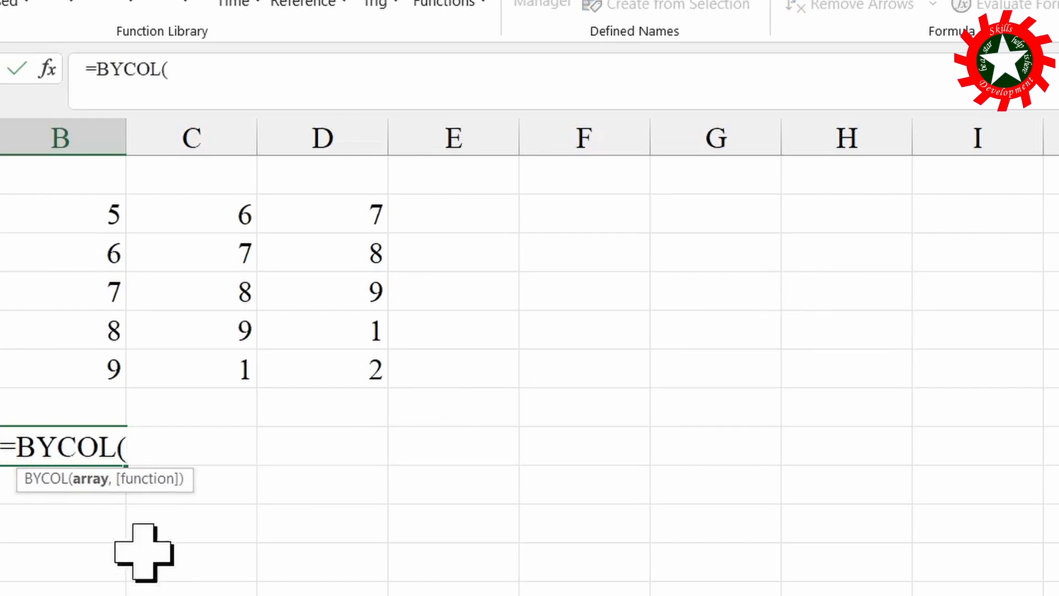
left_click(95, 215)
left_click_drag(95, 215, 373, 350)
type(",")
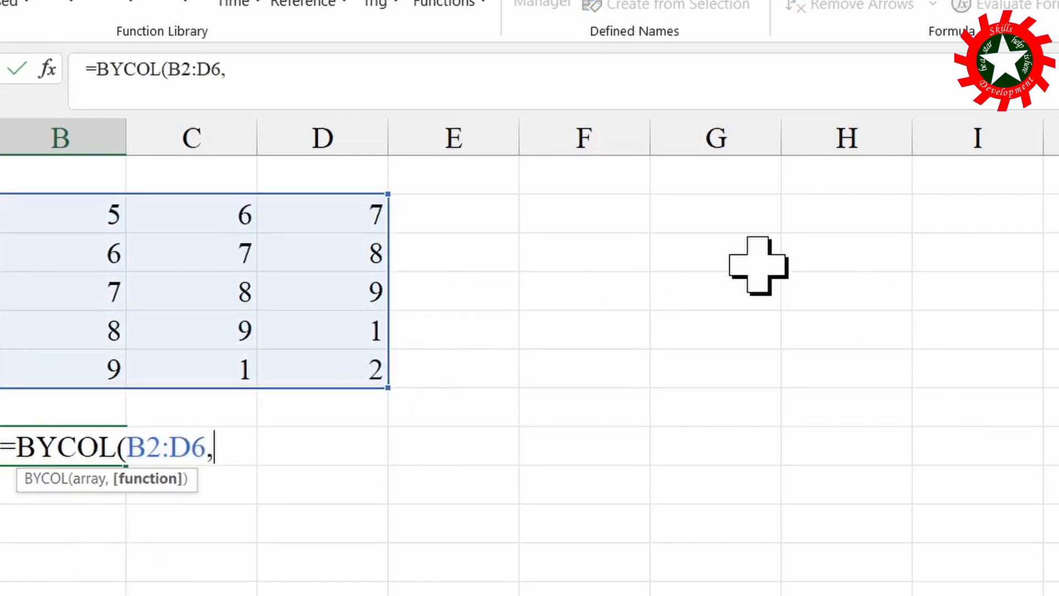
- Complete B8's BYCOL formula with LAMBDA(x,SUM(x)) to total each column, and commit it
type("la")
key("Tab")
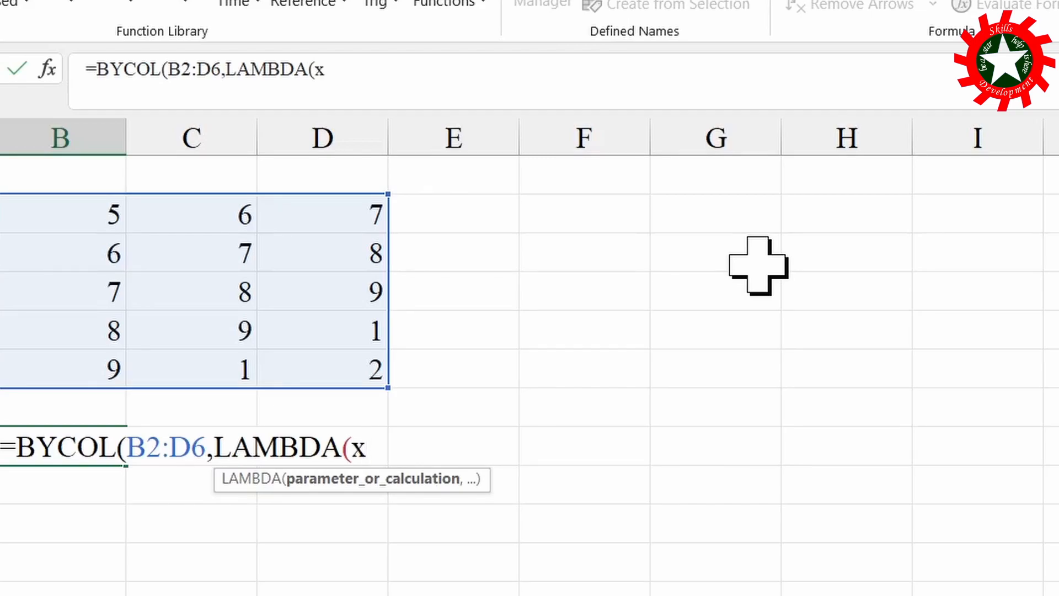
type(",sum(x")
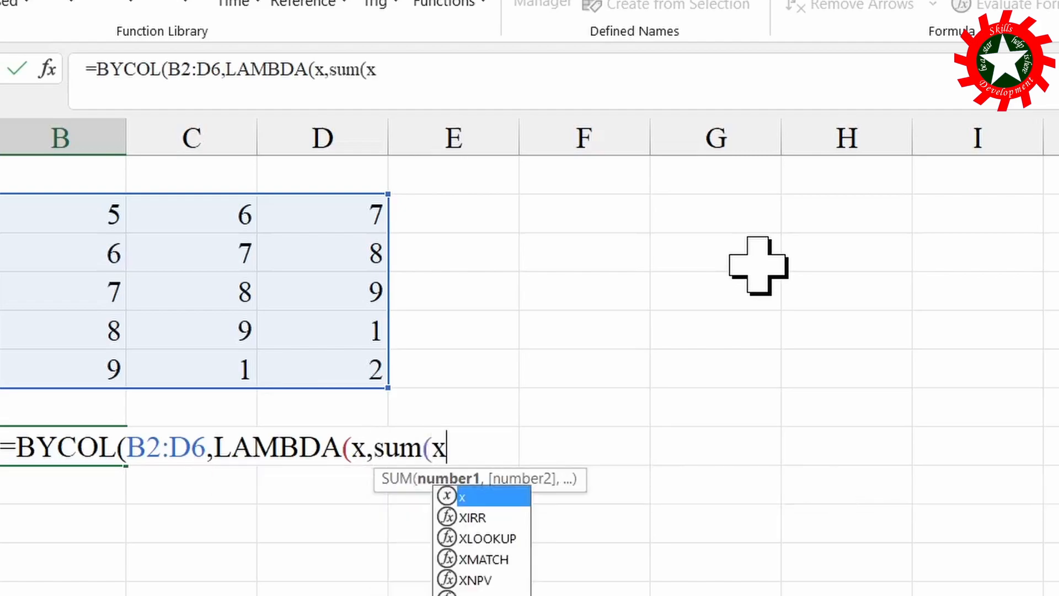
type("))")
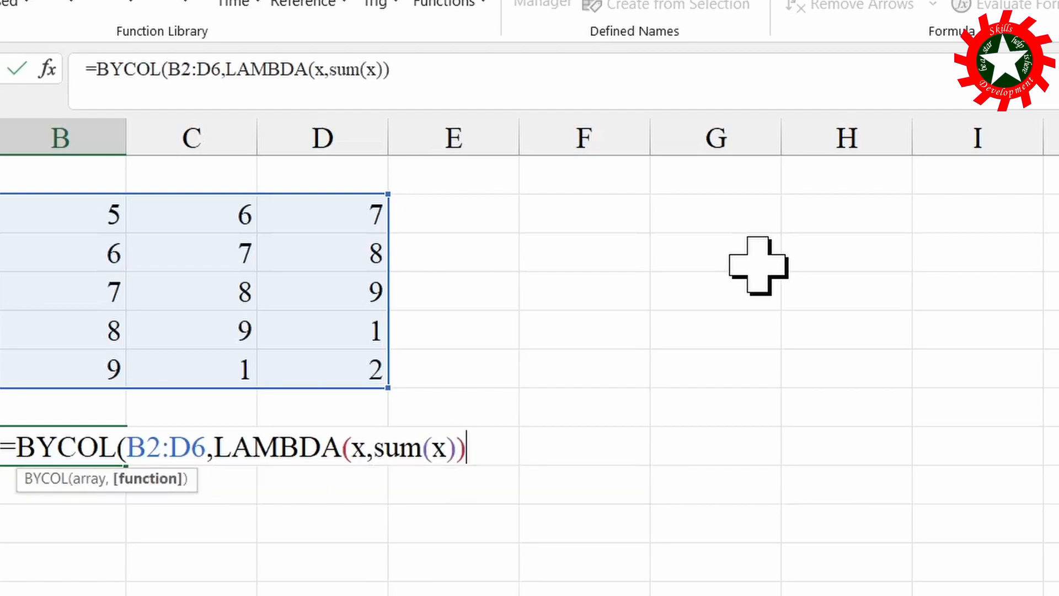
type(")")
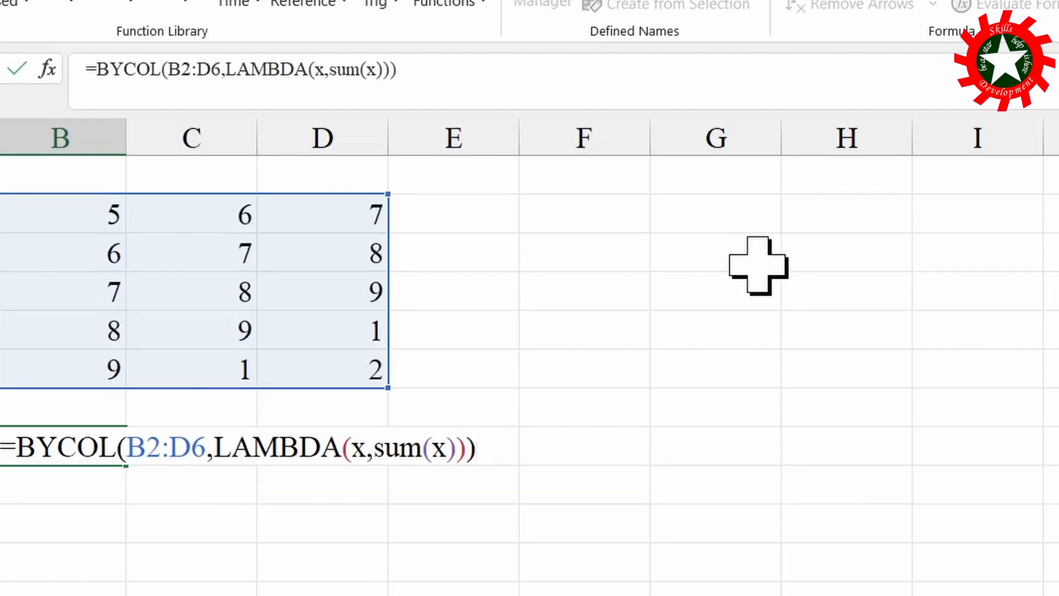
key("Return")
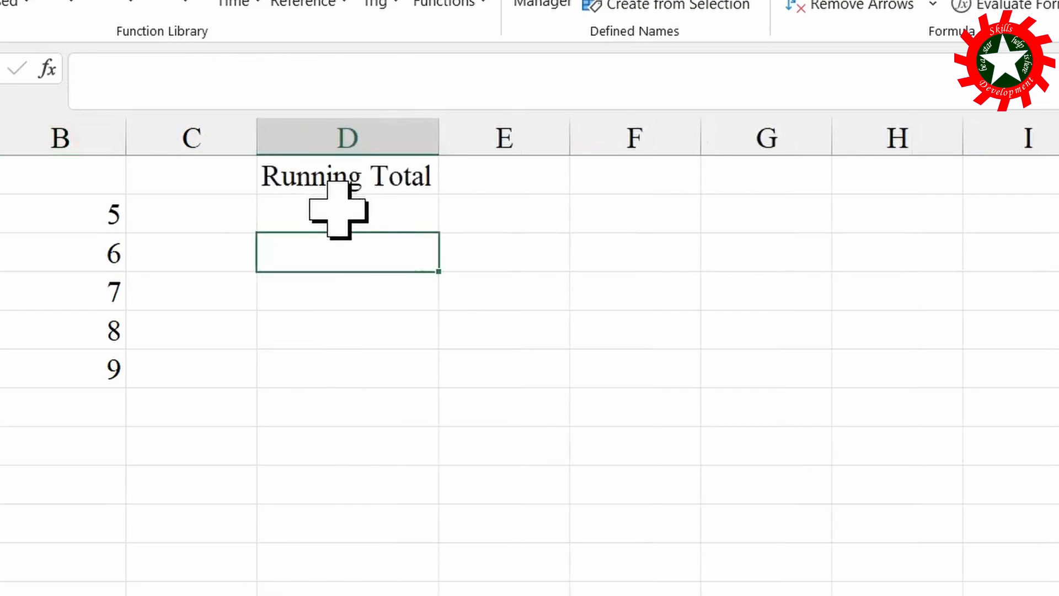
- Start a SCAN formula in D2 under Running Total with initial value 0 and array B2:B6
left_click(337, 211)
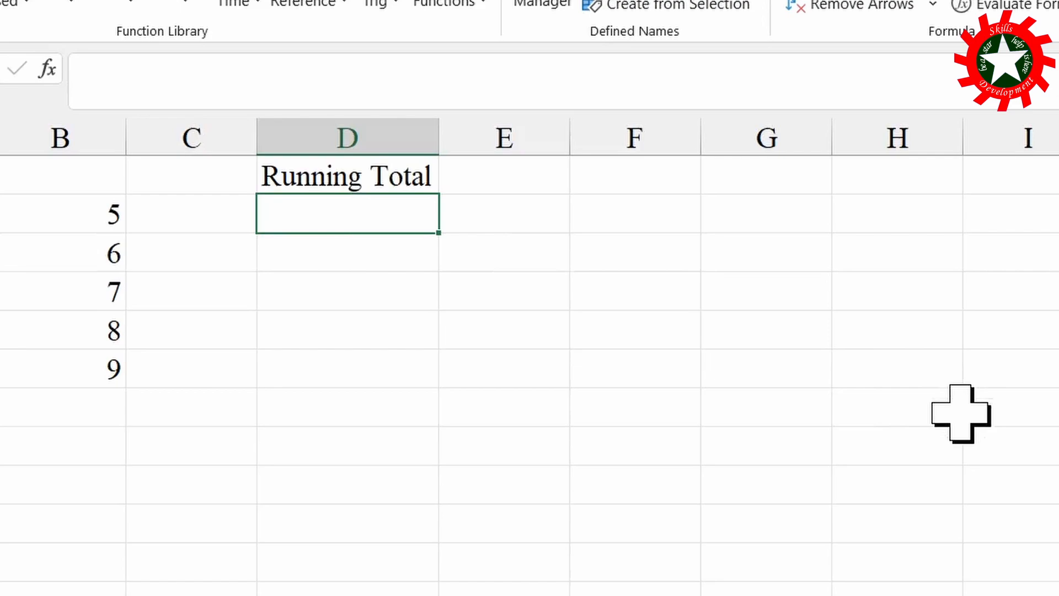
type("=")
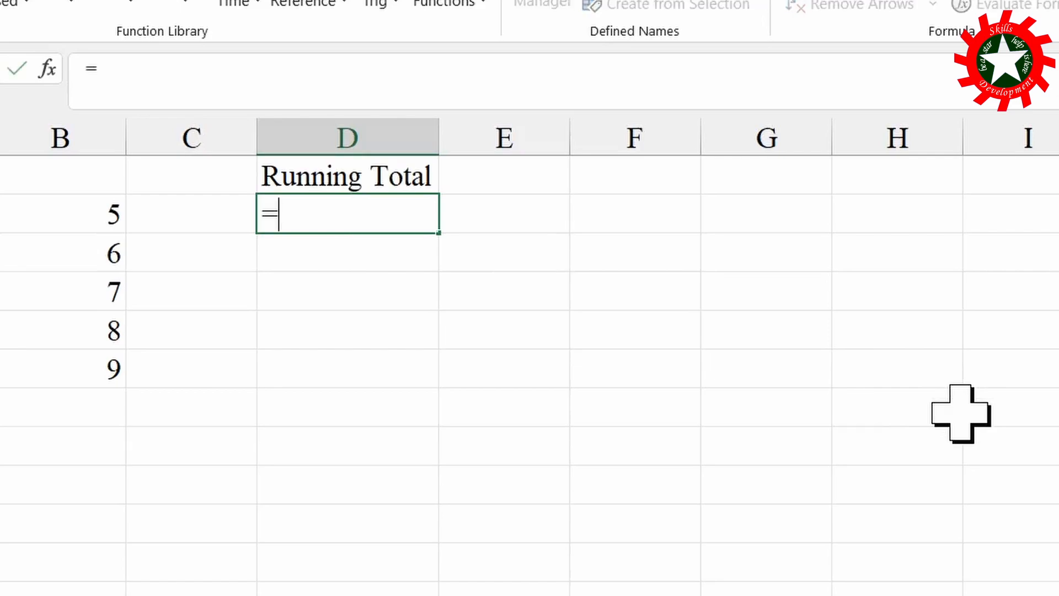
type("sc")
key("Tab")
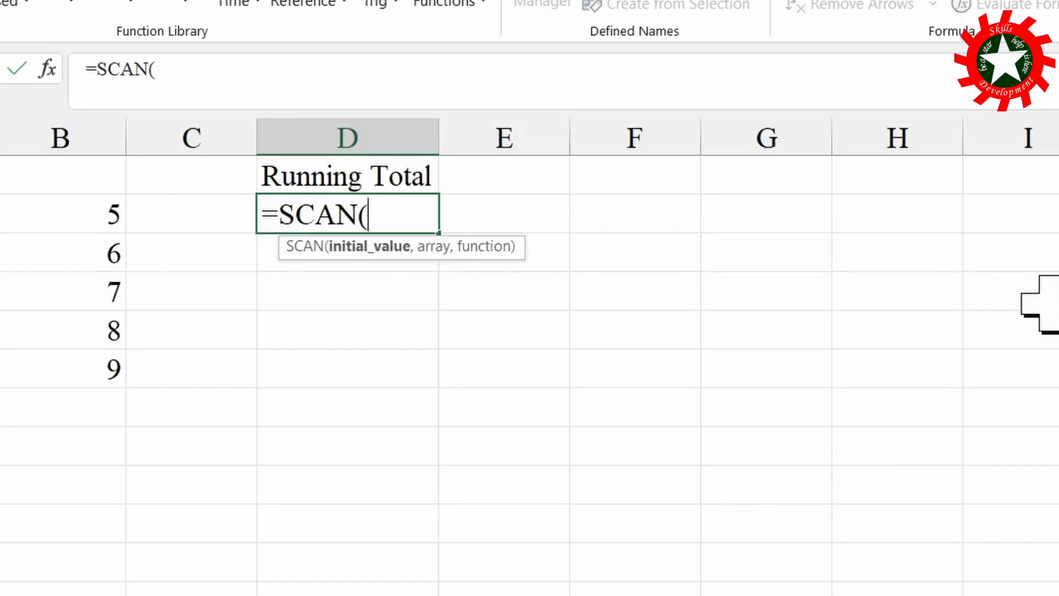
type("0,")
left_click_drag(75, 224, 94, 371)
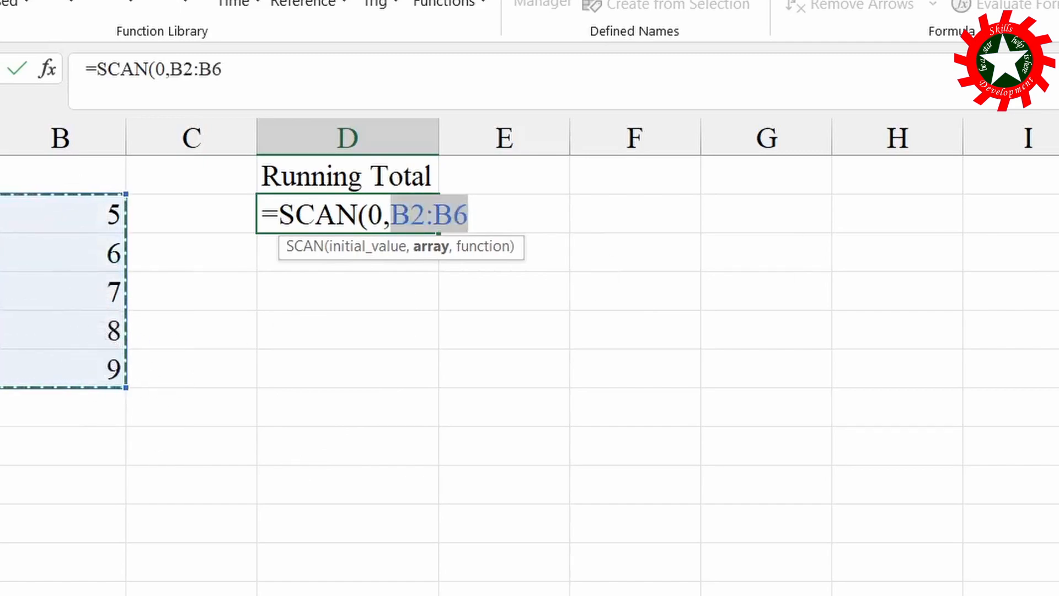
- Complete D2's SCAN formula with LAMBDA(s,v,s+v) to accumulate the values, and commit it
type(",la")
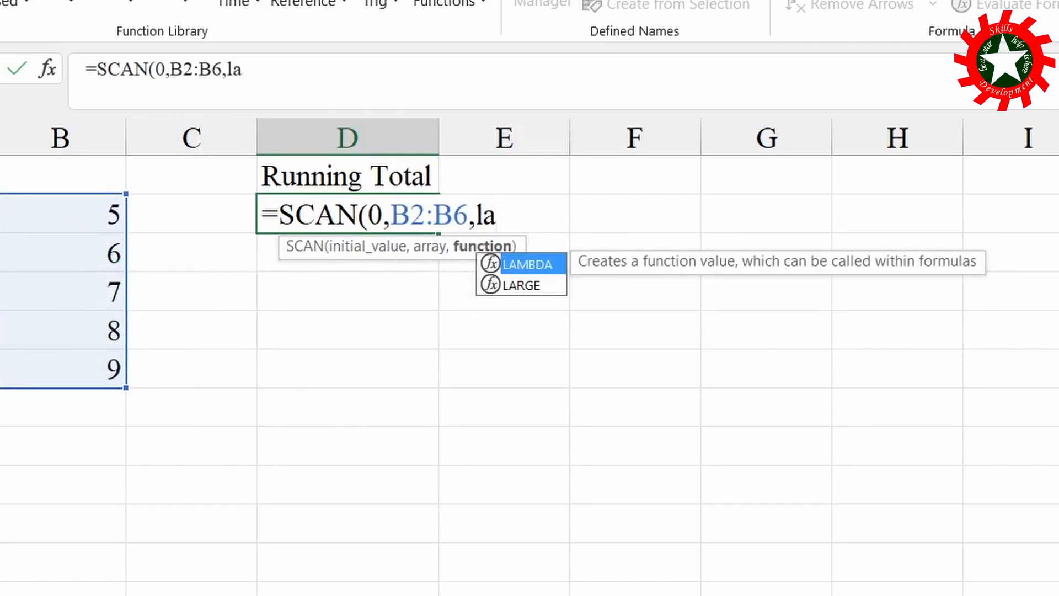
key("Tab")
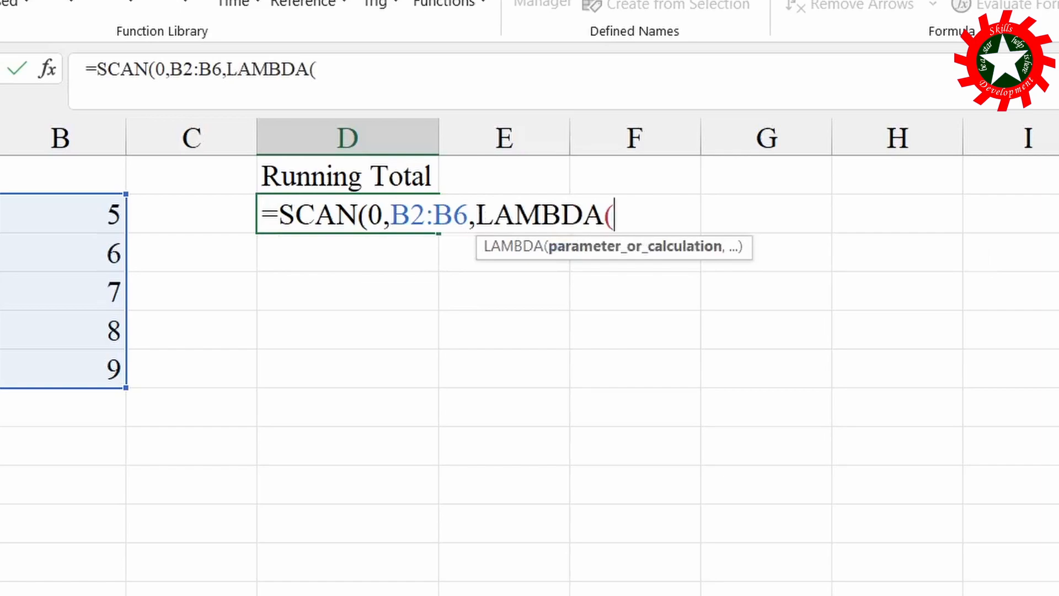
type("s,")
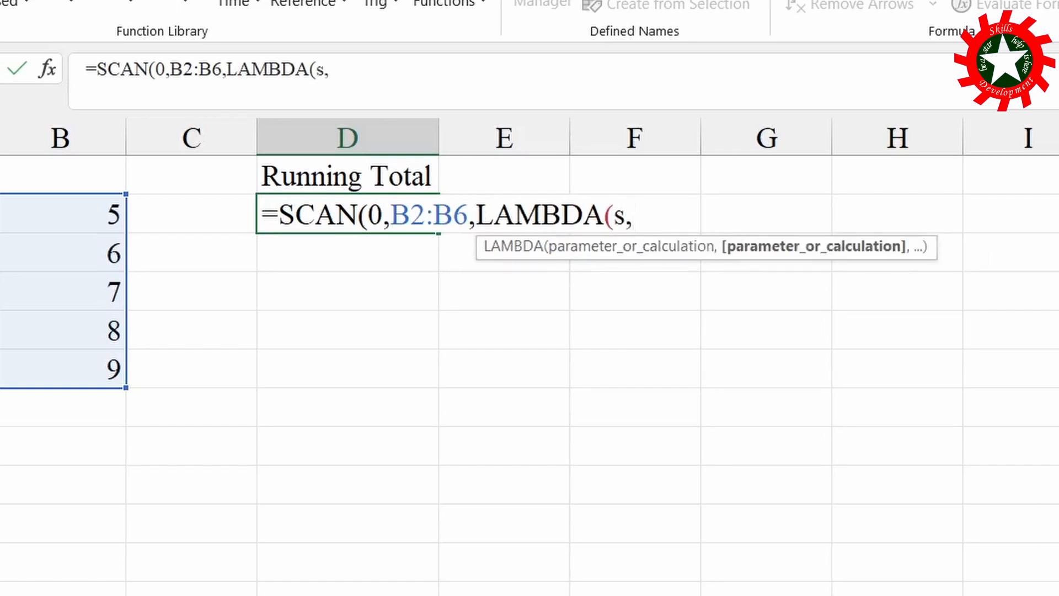
type("v,")
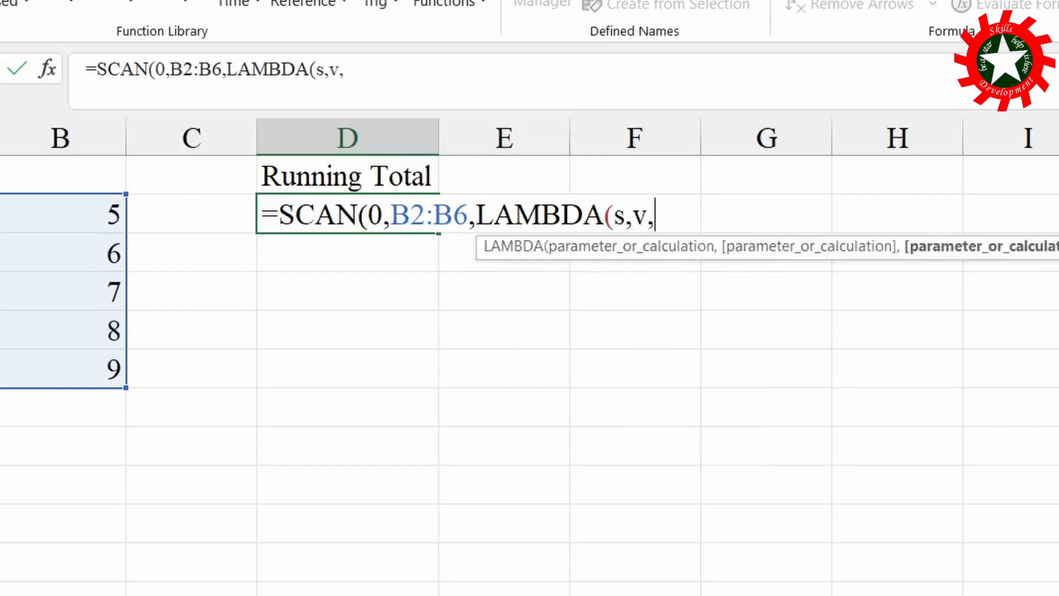
type("s")
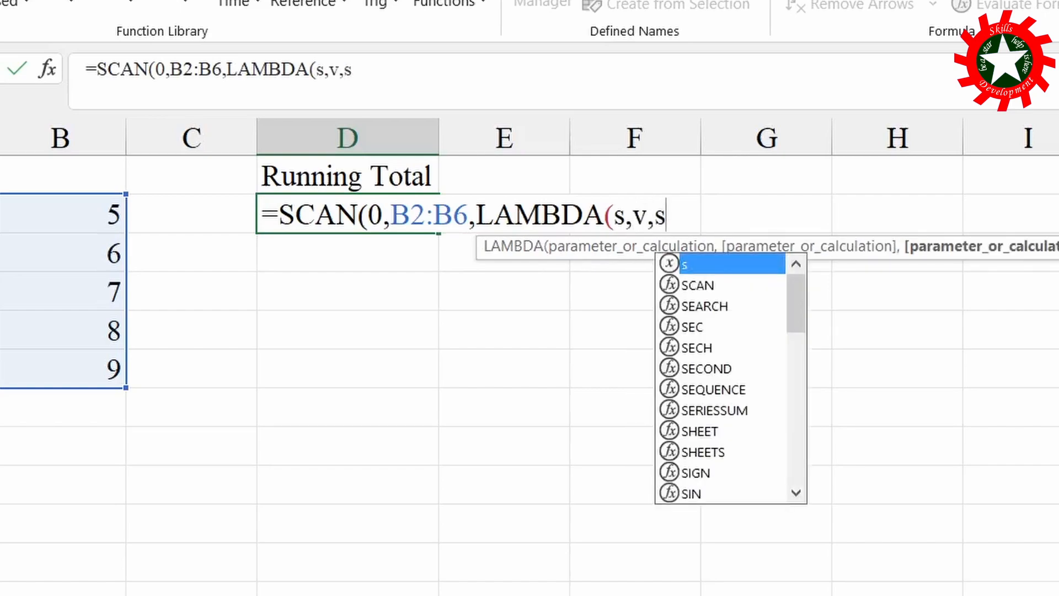
type("+v)")
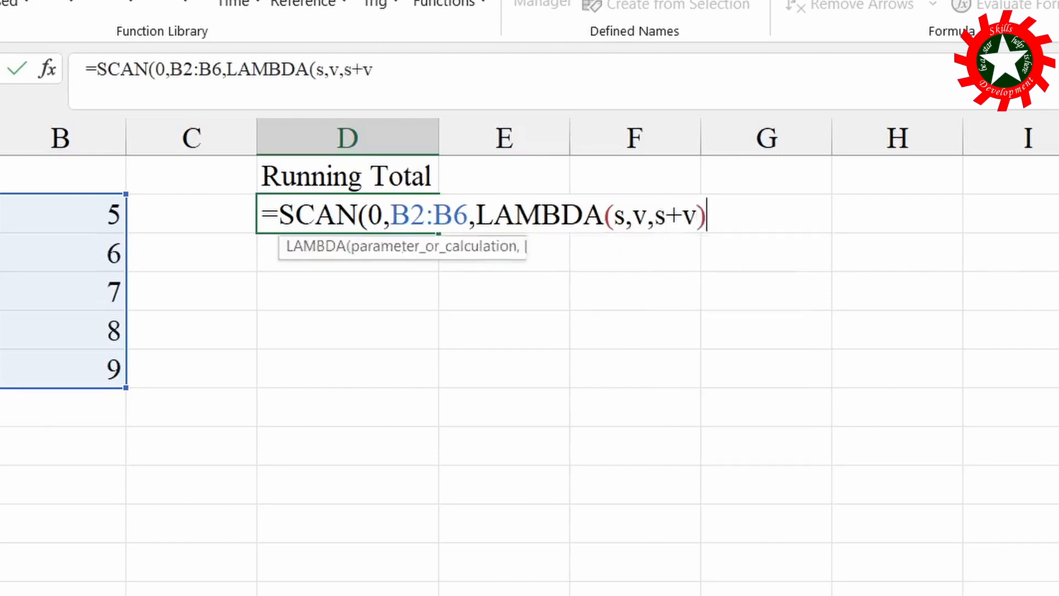
type(")")
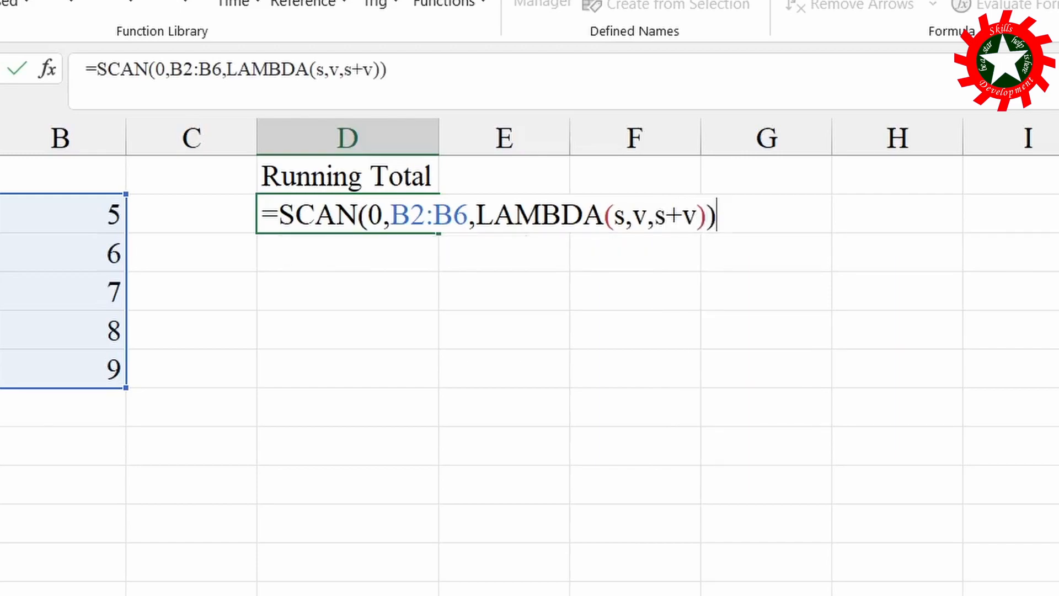
key("Return")
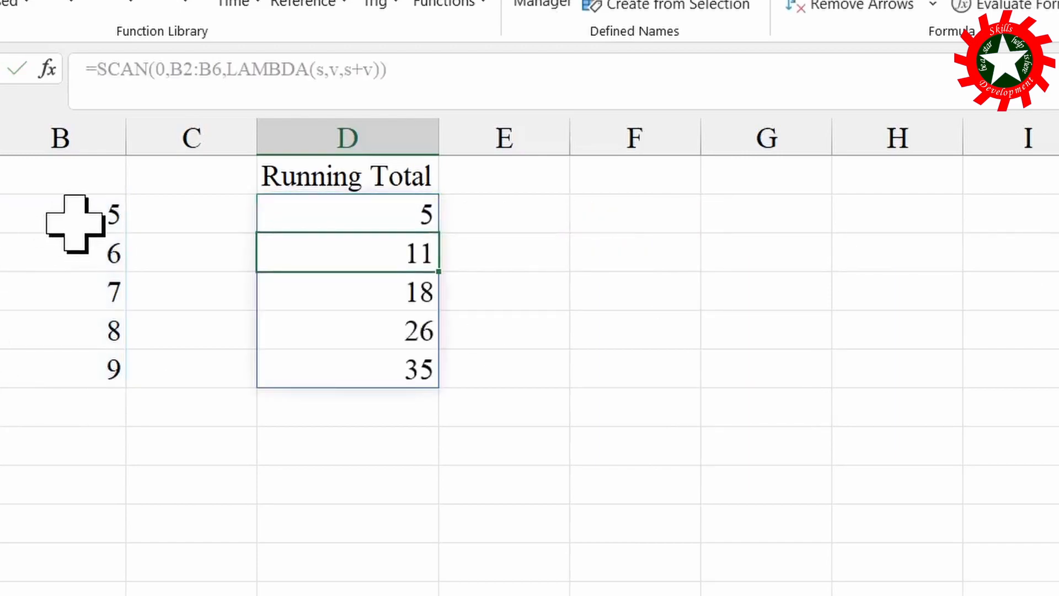
- Inspect the spilled Running Total results in D2:D6 against the source numbers in column B
left_click(363, 217)
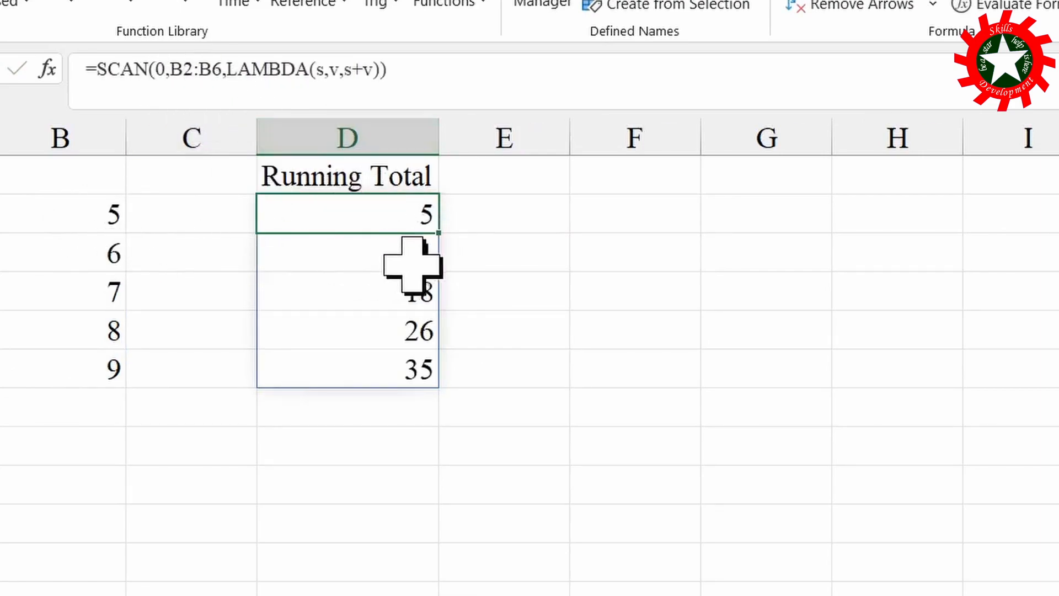
left_click(397, 301)
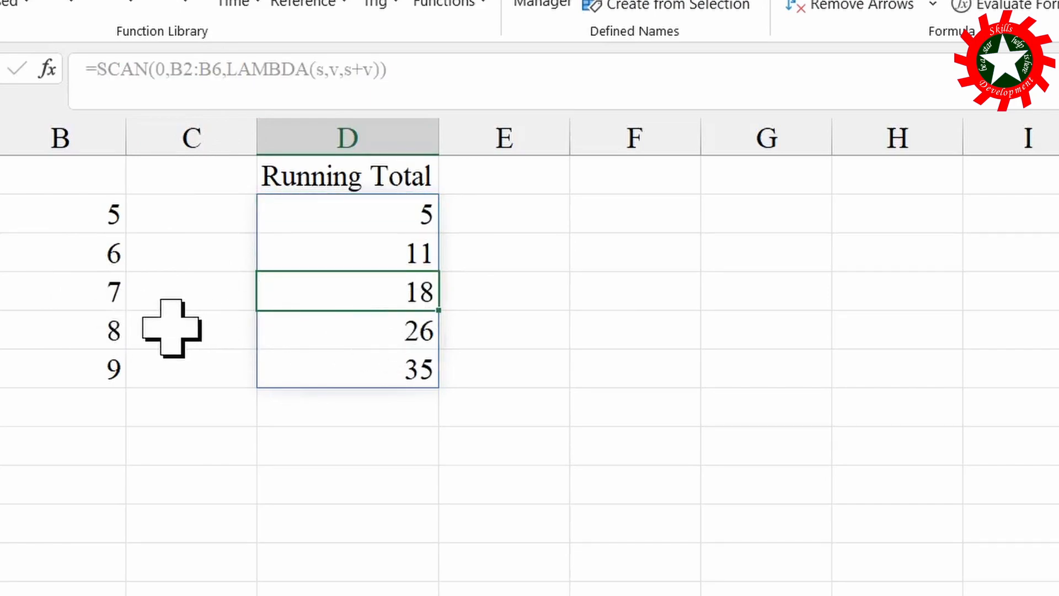
left_click(392, 331)
left_click(417, 377)
left_click(522, 224)
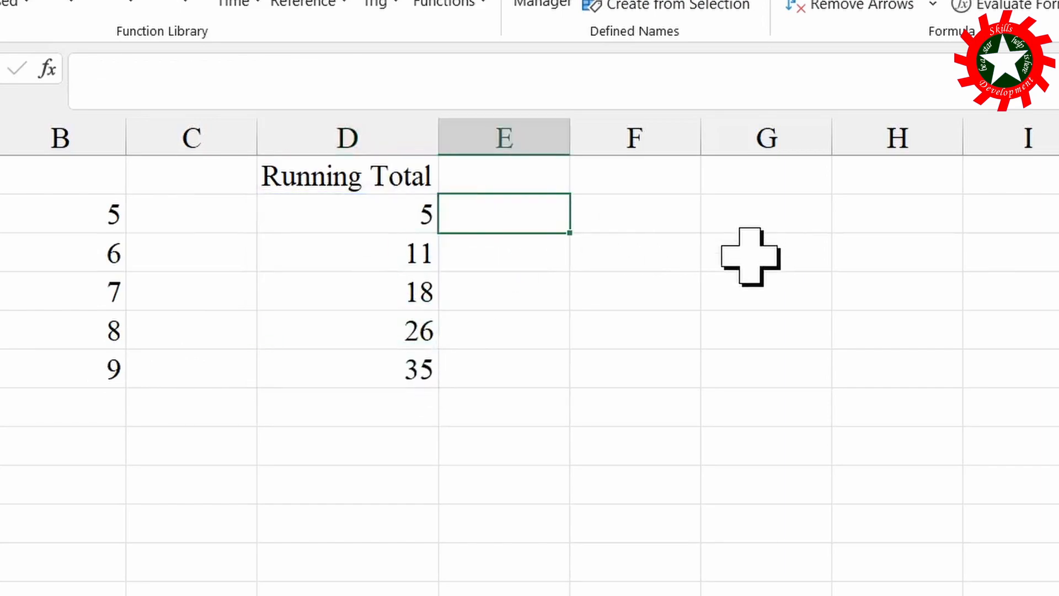
- Copy the SCAN expression from D2's formula, leaving out the equals sign
left_click(346, 221)
left_click_drag(96, 70, 407, 105)
key("ctrl+c")
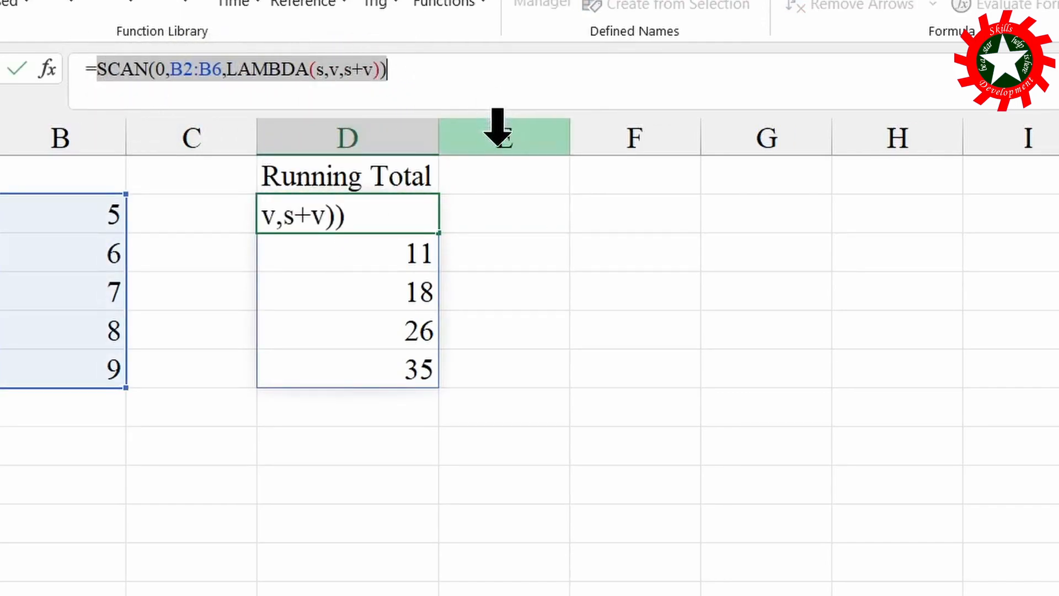
- Enter the copied SCAN expression as a formula in E2 and set its initial value to 1
key("Escape")
left_click(494, 205)
type("=")
key("ctrl+v")
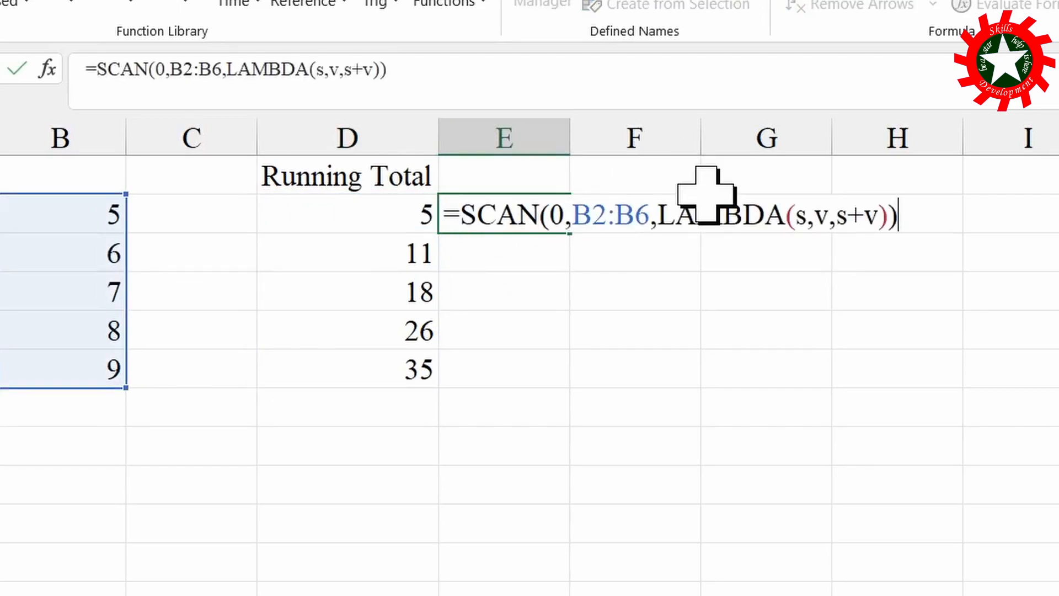
left_click(560, 212)
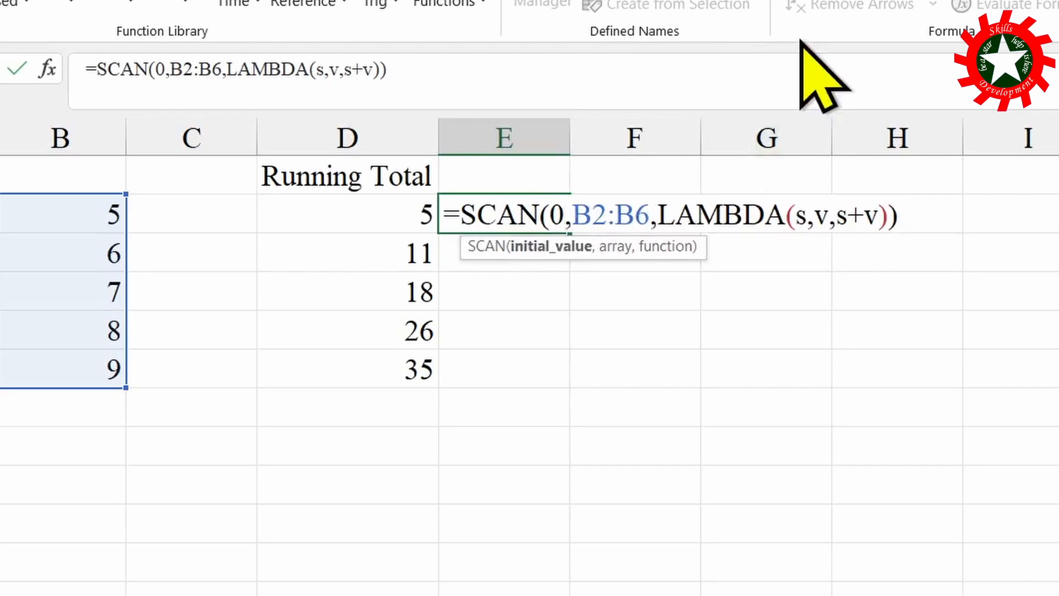
key("BackSpace")
type("1")
- Change the LAMBDA calculation in E2's SCAN formula to s*v for a running product, and commit it
left_click(850, 214)
key("Delete")
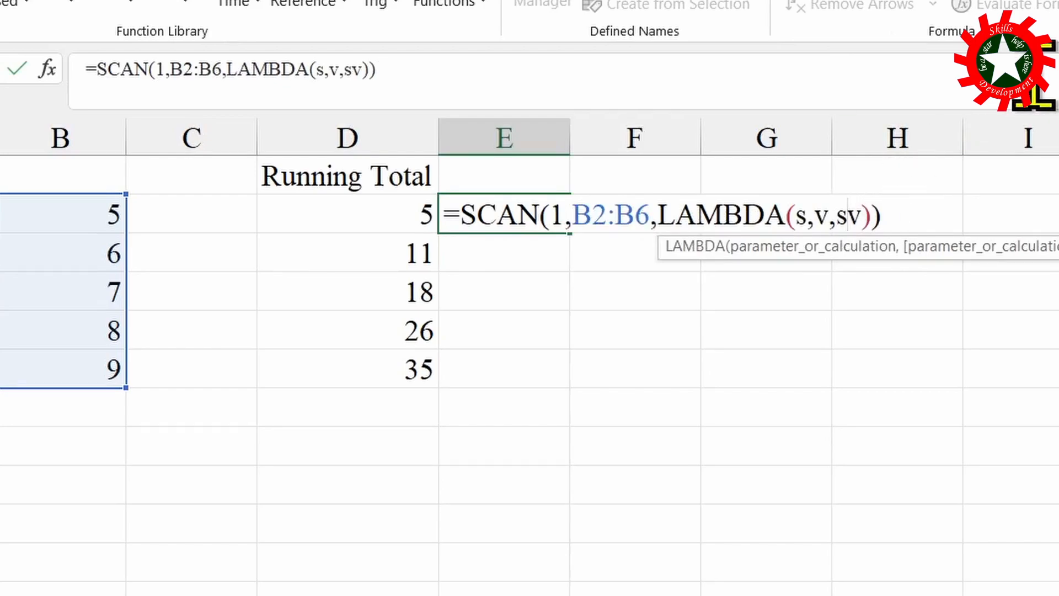
type("*")
key("Right")
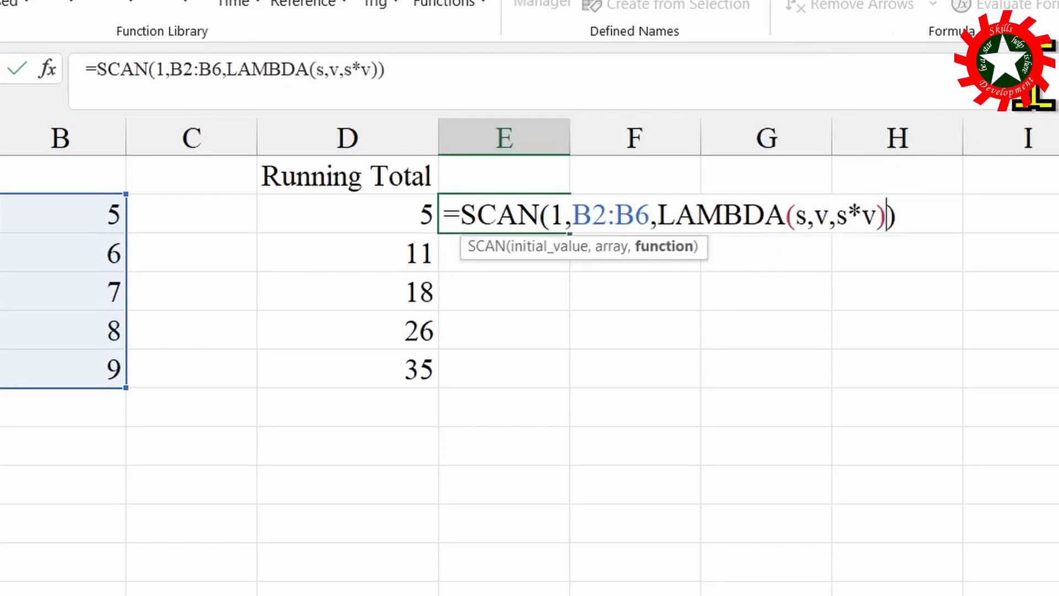
key("Right")
key("Return")
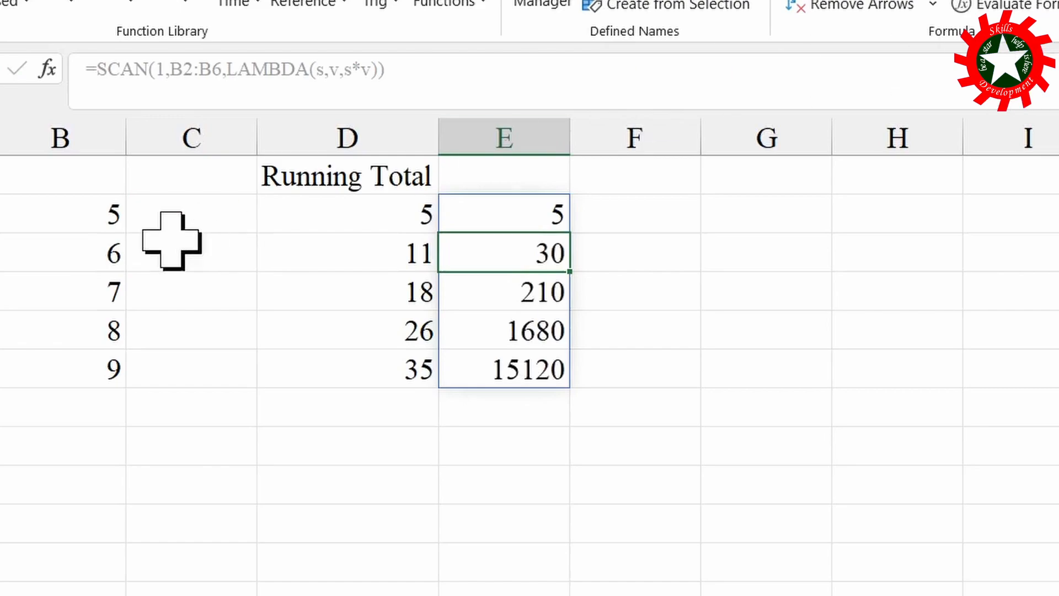
- Inspect the running product results in E2:E6 against the source numbers in column B
left_click(546, 207)
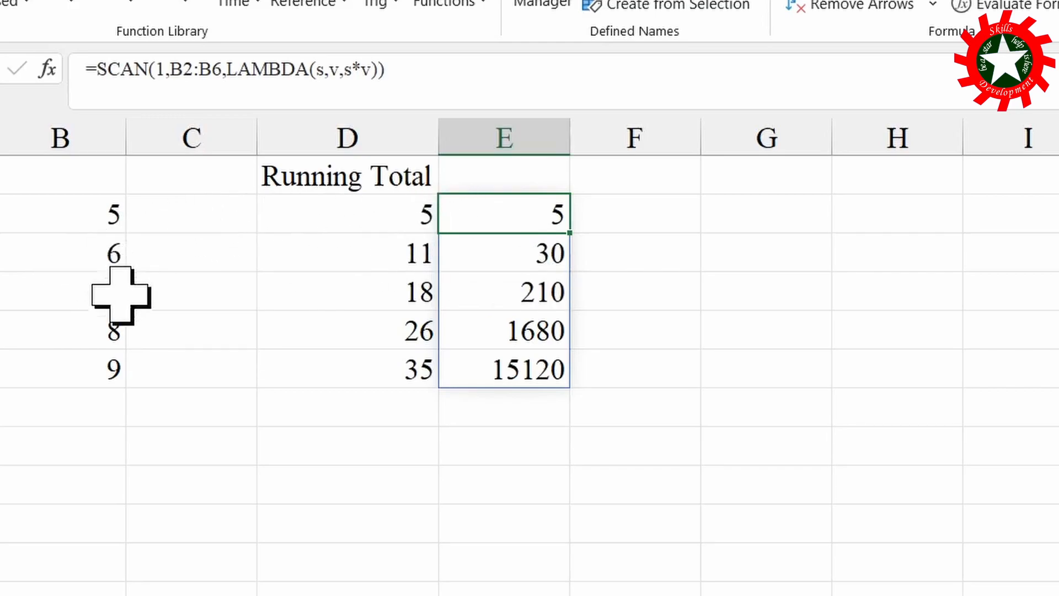
left_click(511, 289)
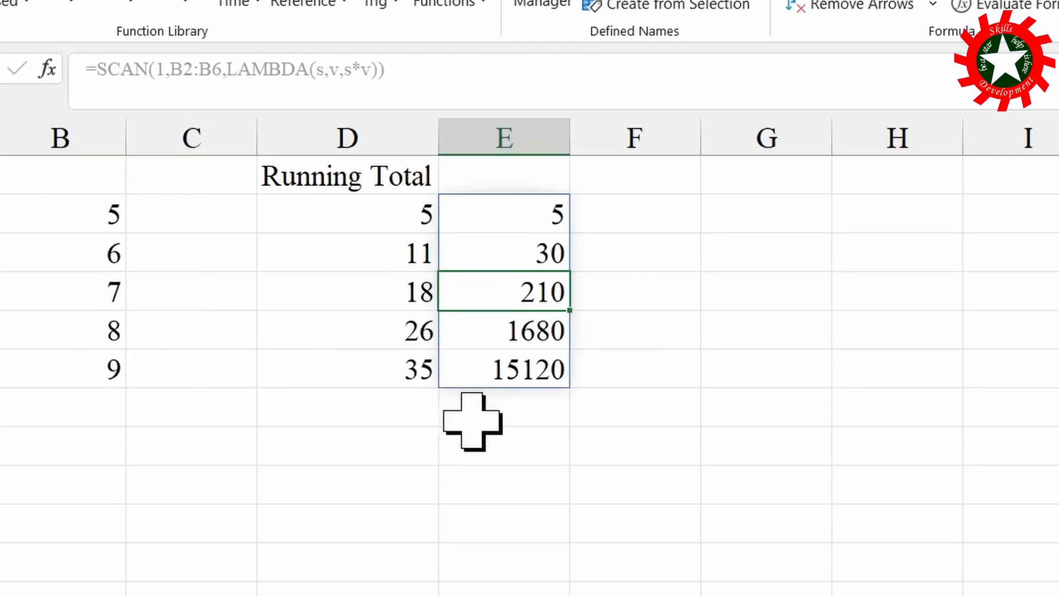
left_click(554, 380)
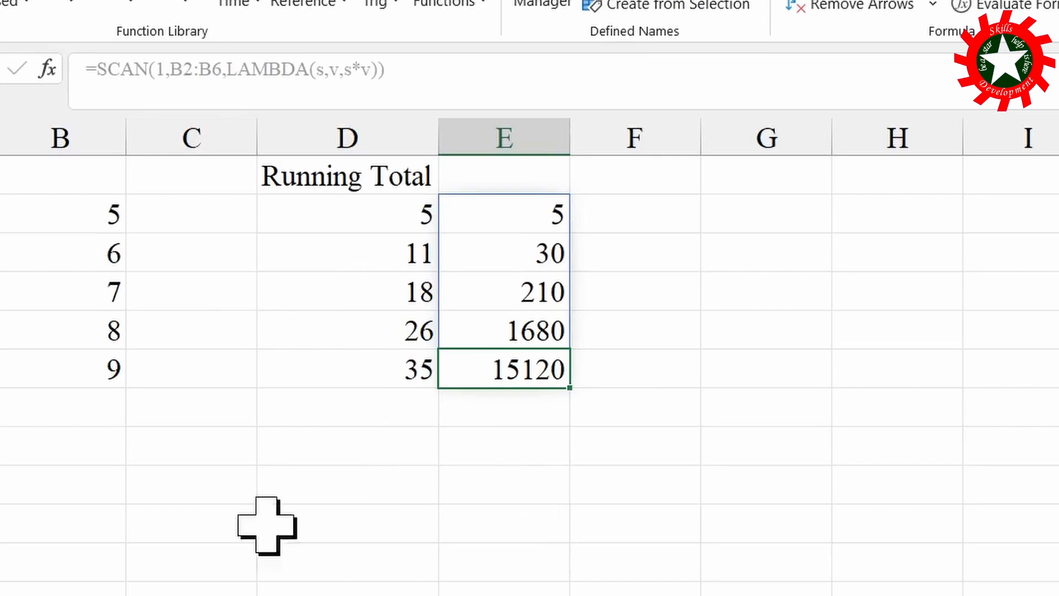
- On the REDUCE example sheet, clear D2 and enter the copied SCAN expression there as a formula
left_click(358, 221)
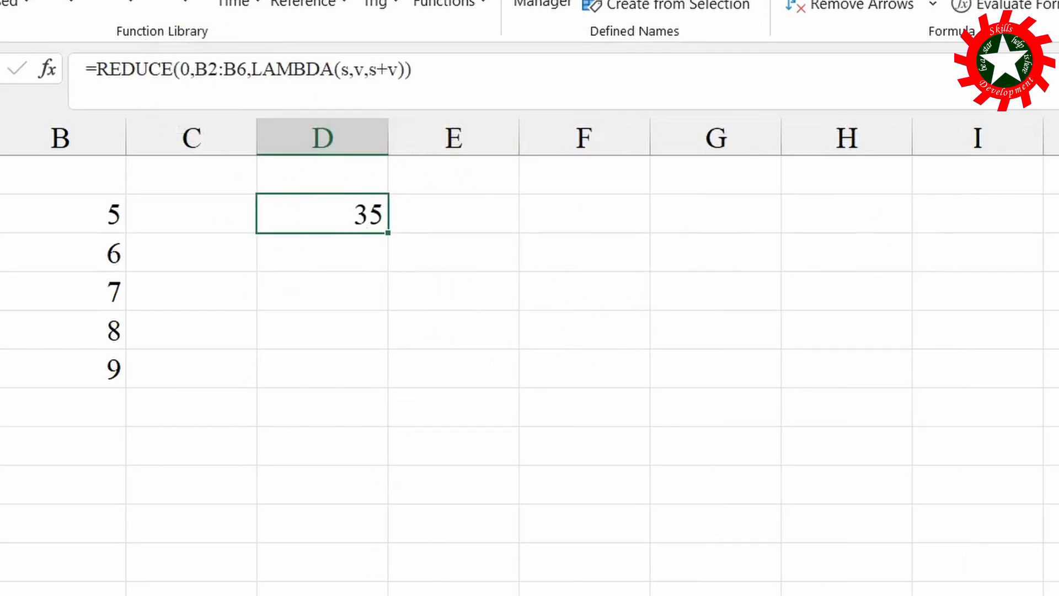
key("Delete")
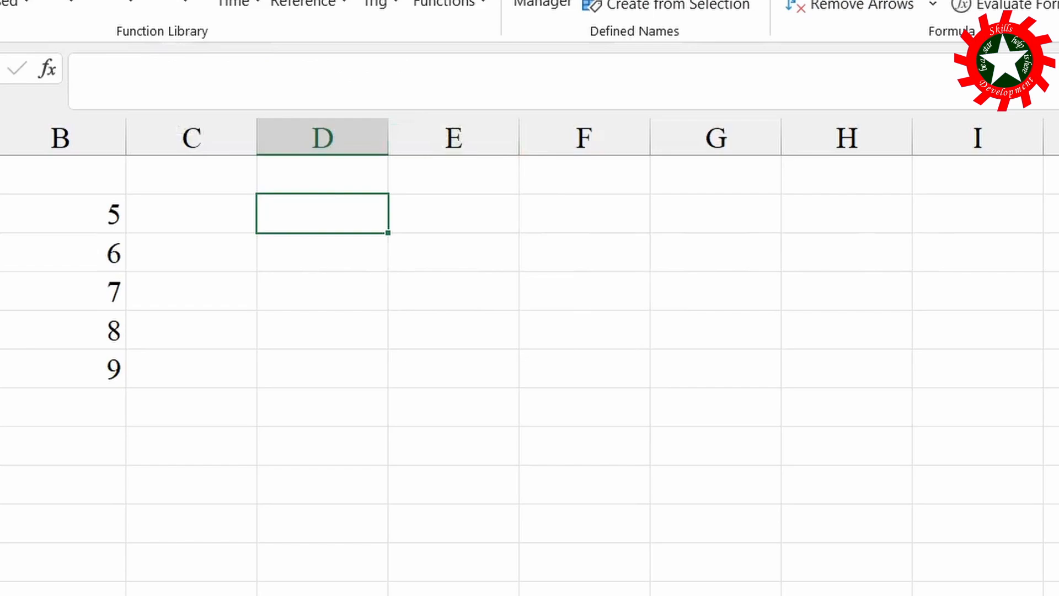
type("=")
key("ctrl+v")
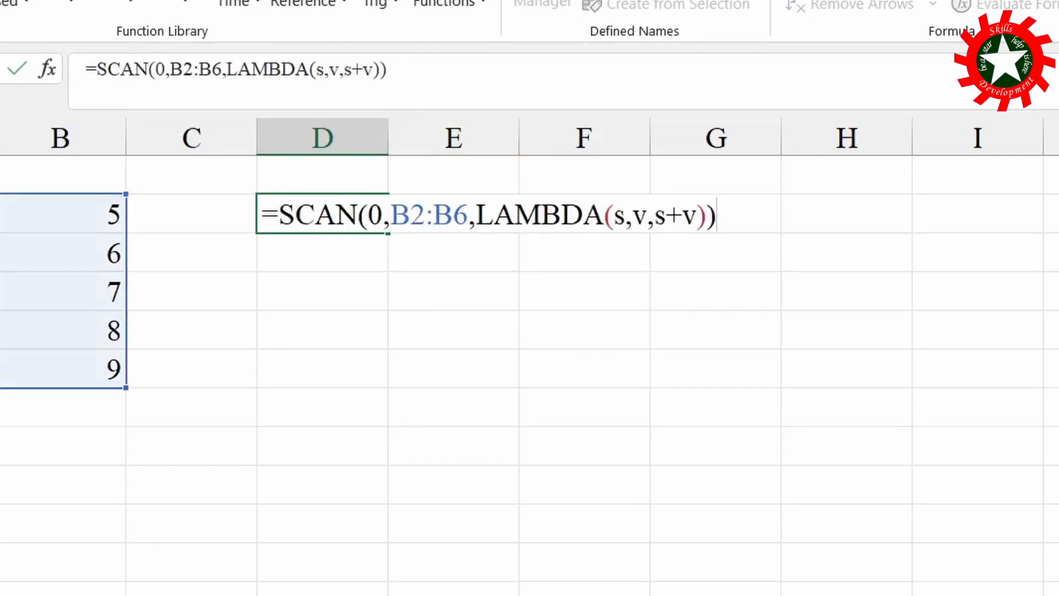
- Replace the SCAN function name in D2's formula with REDUCE, keeping the same arguments, and commit it
left_click_drag(293, 219, 357, 221)
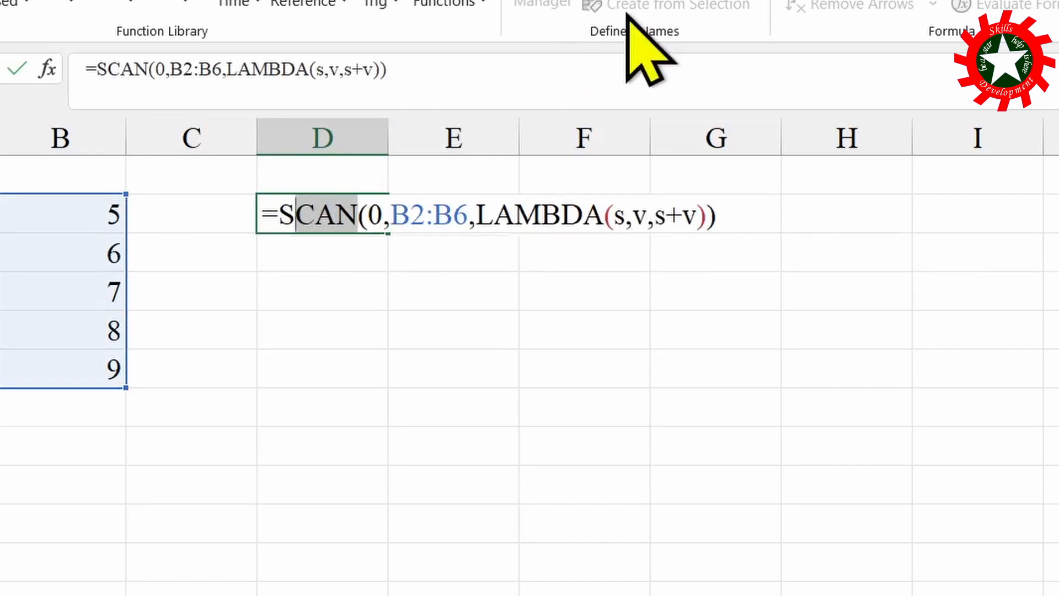
key("BackSpace")
key("BackSpace")
type("Received")
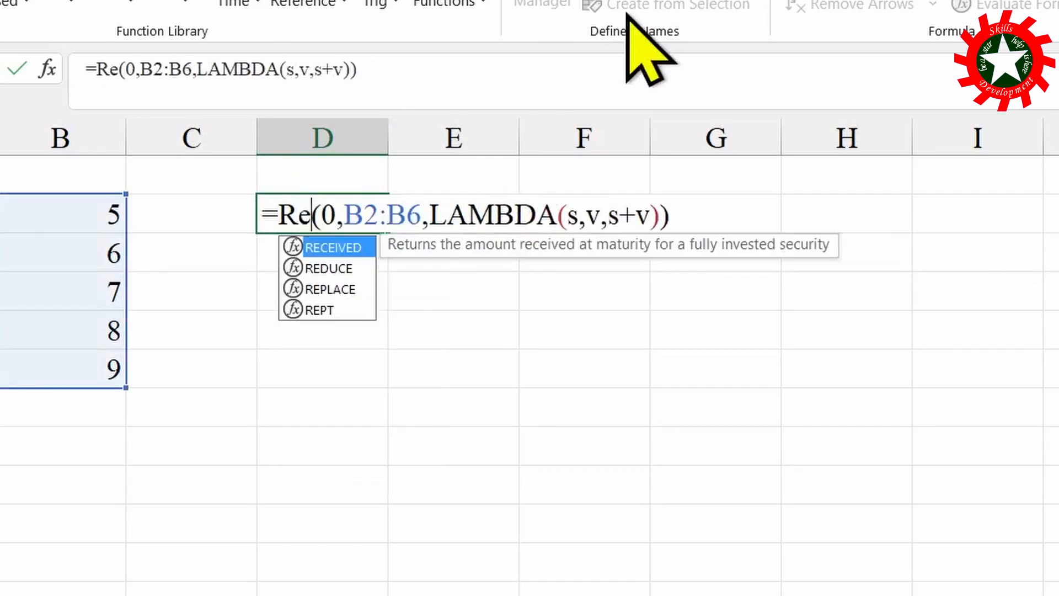
key("BackSpace")
key("BackSpace")
key("BackSpace")
key("BackSpace")
key("BackSpace")
key("BackSpace")
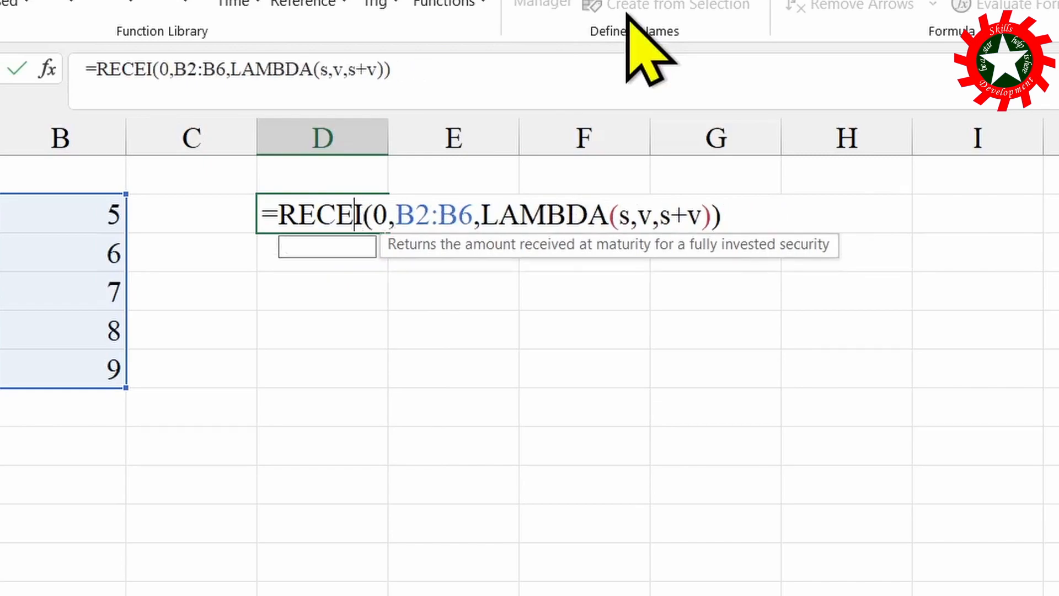
type("DUCE")
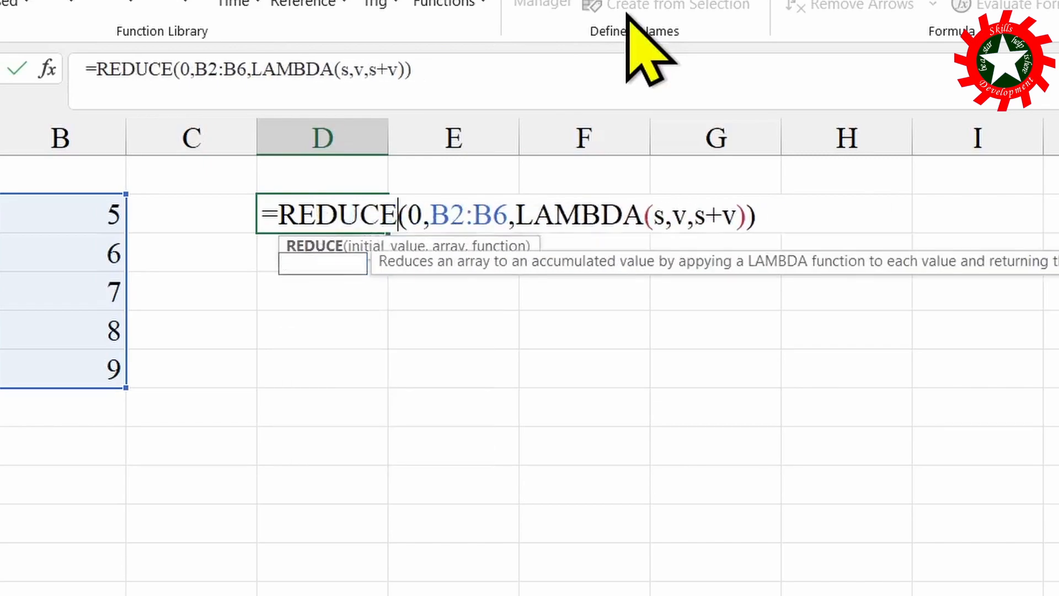
left_click(787, 206)
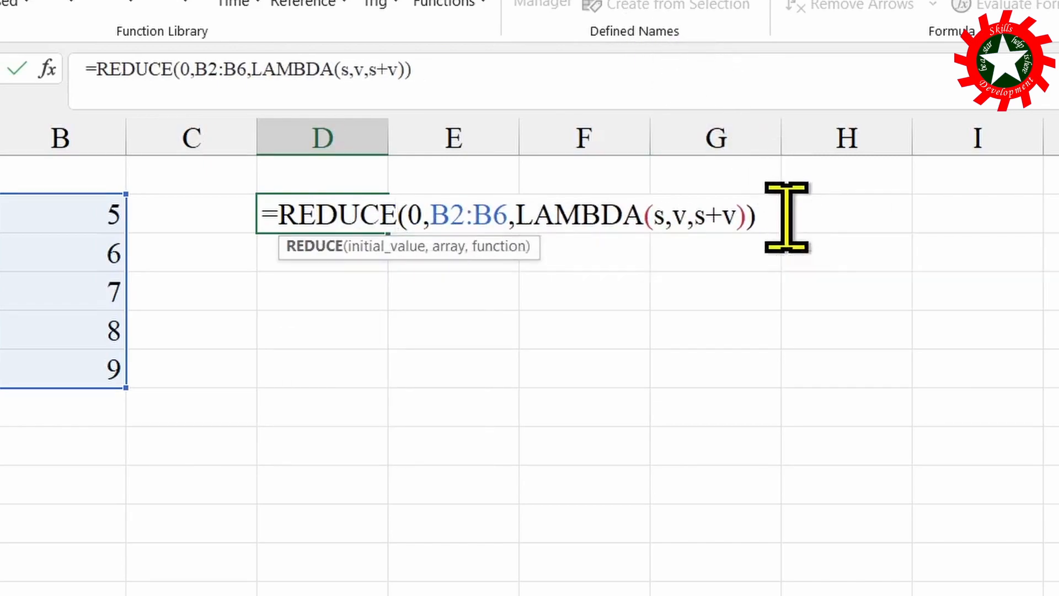
key("Return")
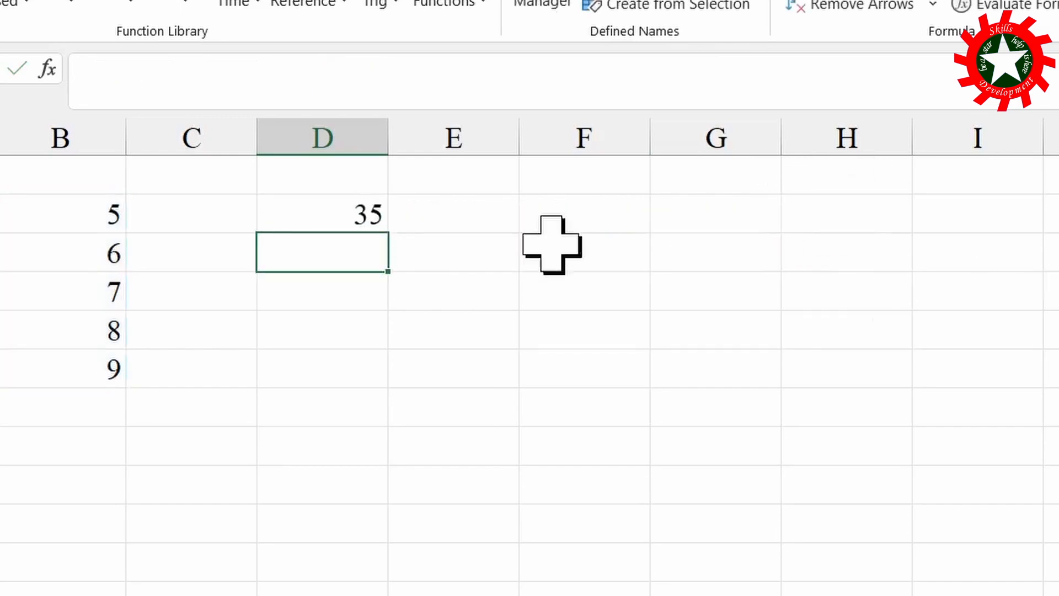
- Compare the REDUCE result in D2 with the last Running Total value in D6 on the SCAN sheet
left_click(321, 219)
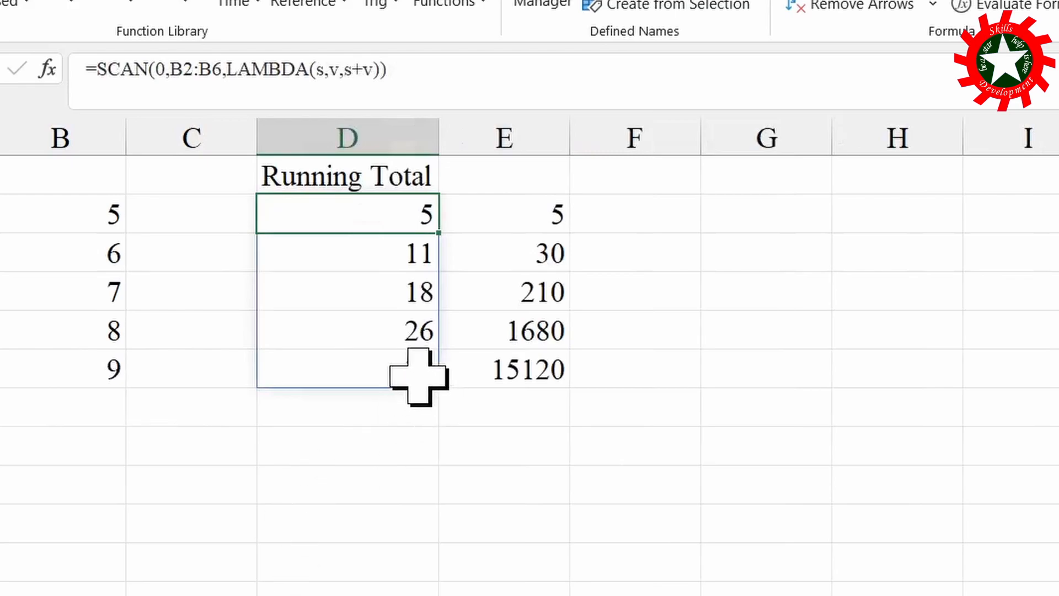
left_click(419, 370)
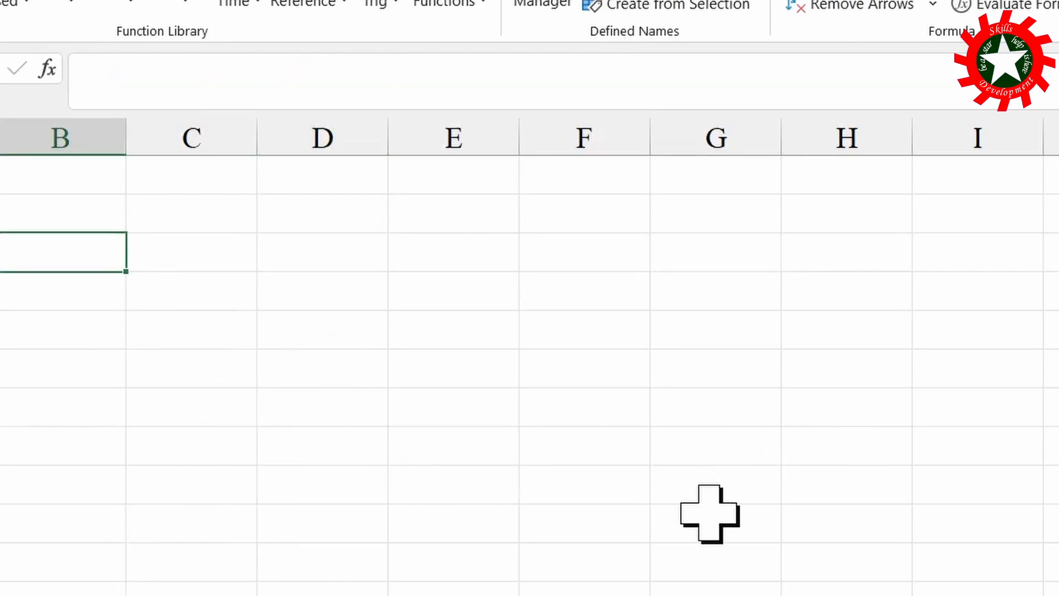
- On the blank sheet, start a MAKEARRAY formula in B3 with 3 rows and 3 columns
type("=mak")
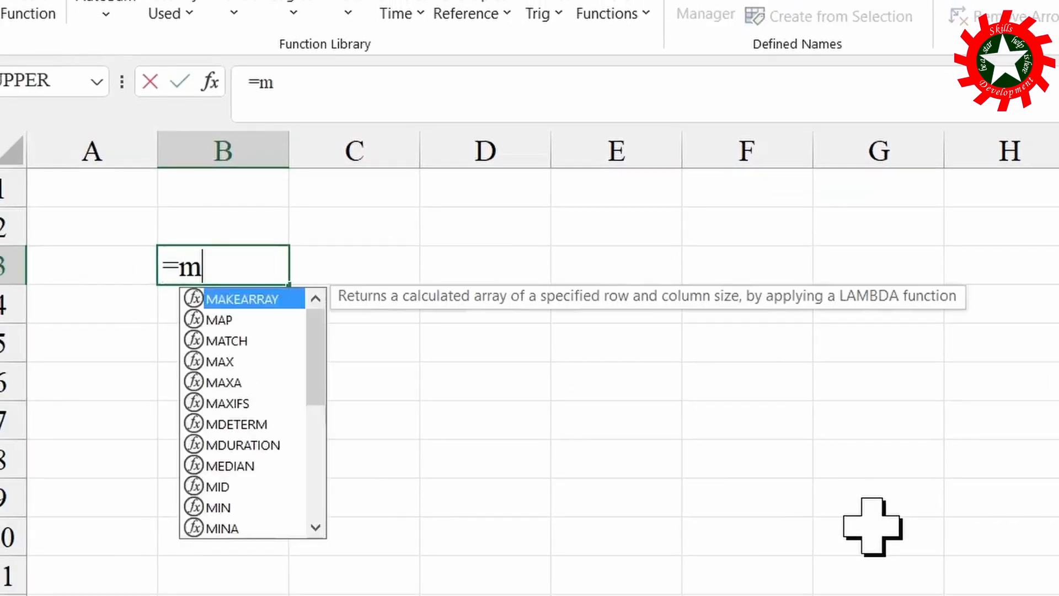
key("Tab")
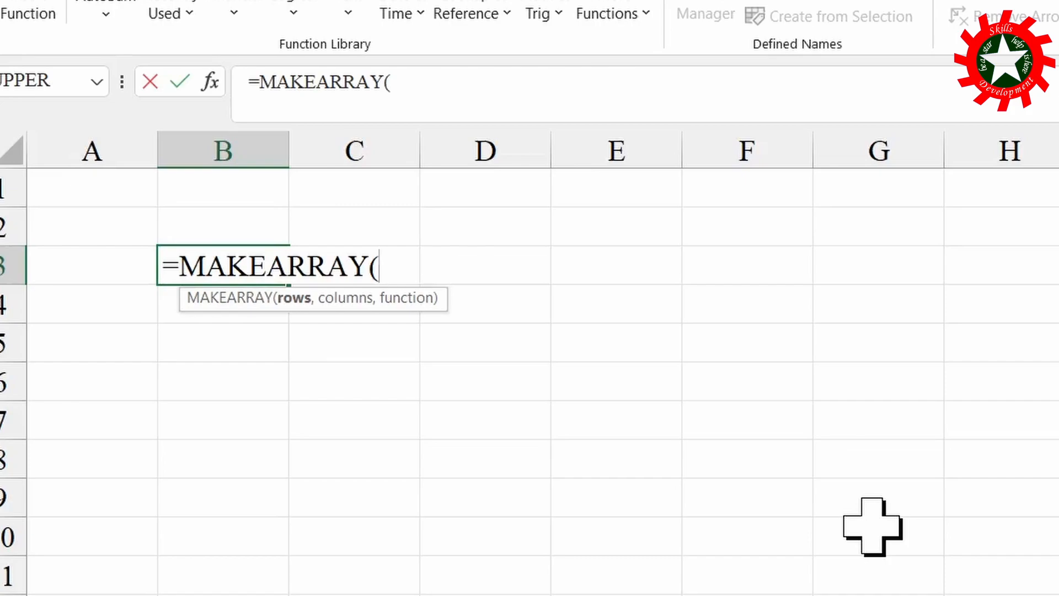
type("3,")
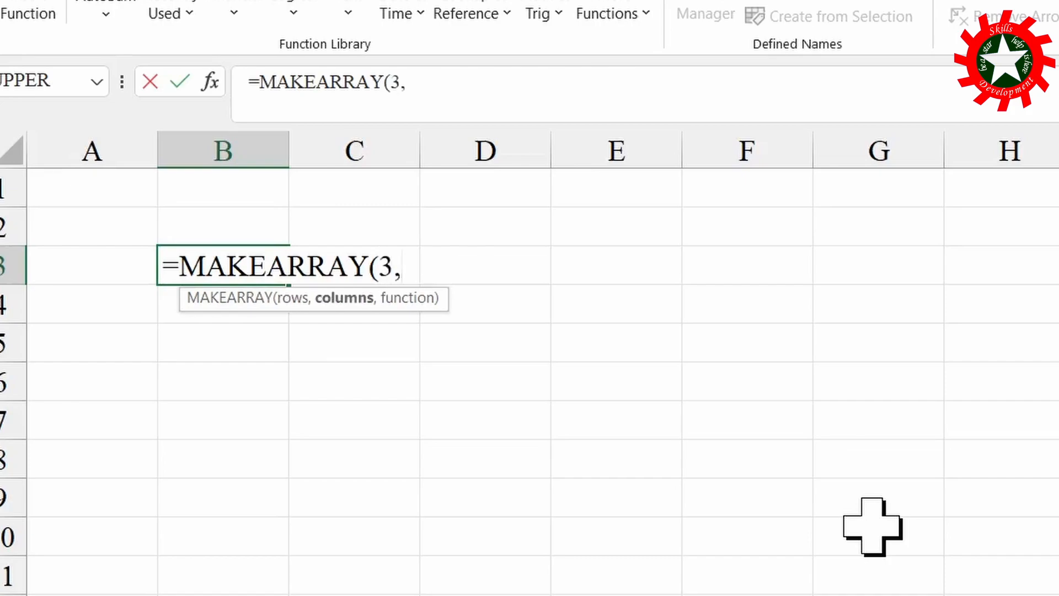
type("3,la")
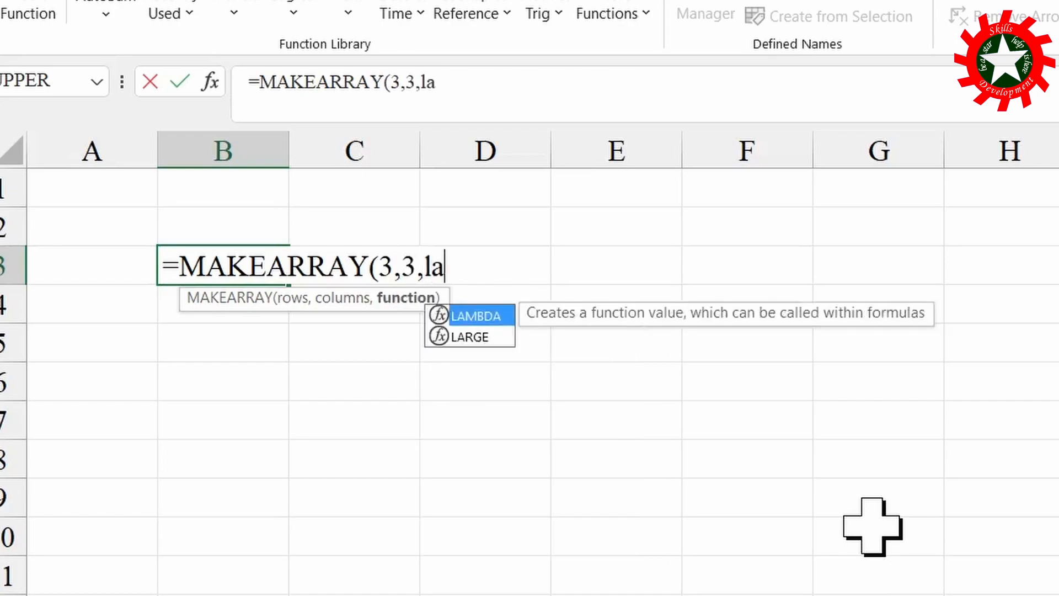
- Complete B3's MAKEARRAY formula with LAMBDA(r,c,"empty") as its function, and commit it
key("Tab")
type("s,")
key("BackSpace")
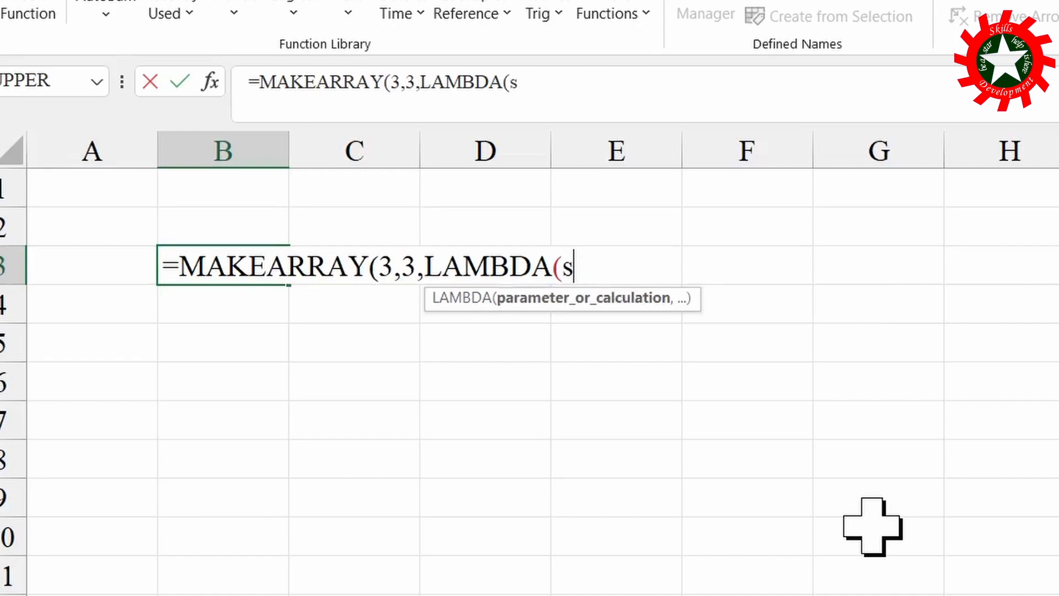
type(",c,")
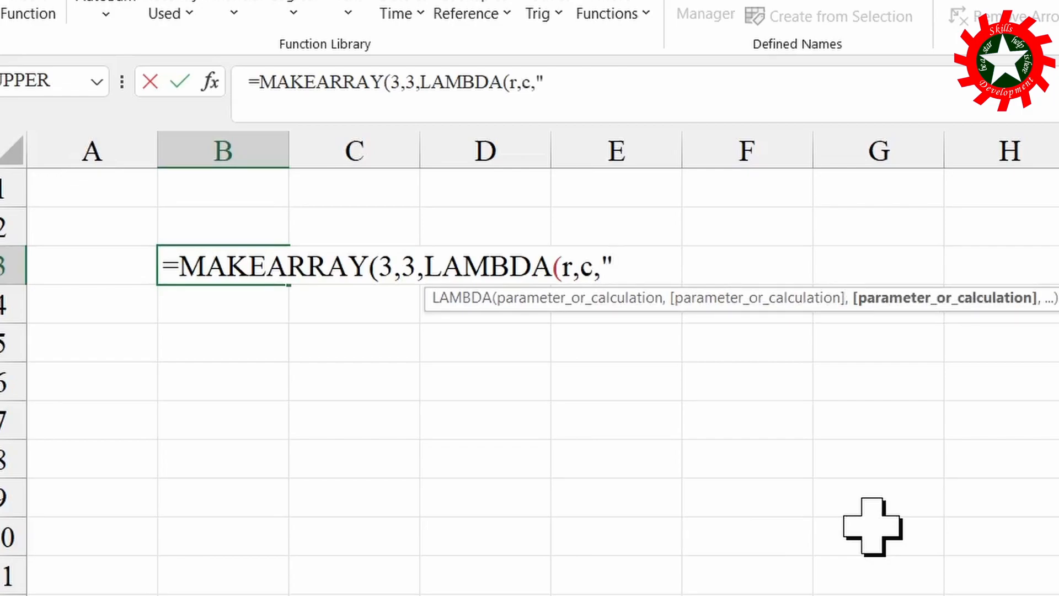
type("\"empty")
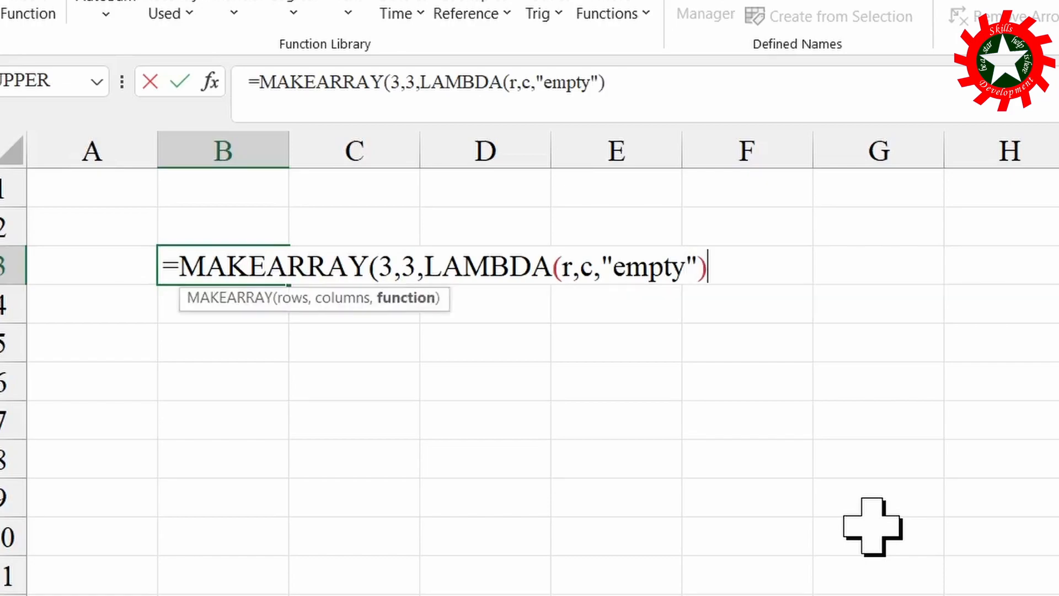
type("\"))")
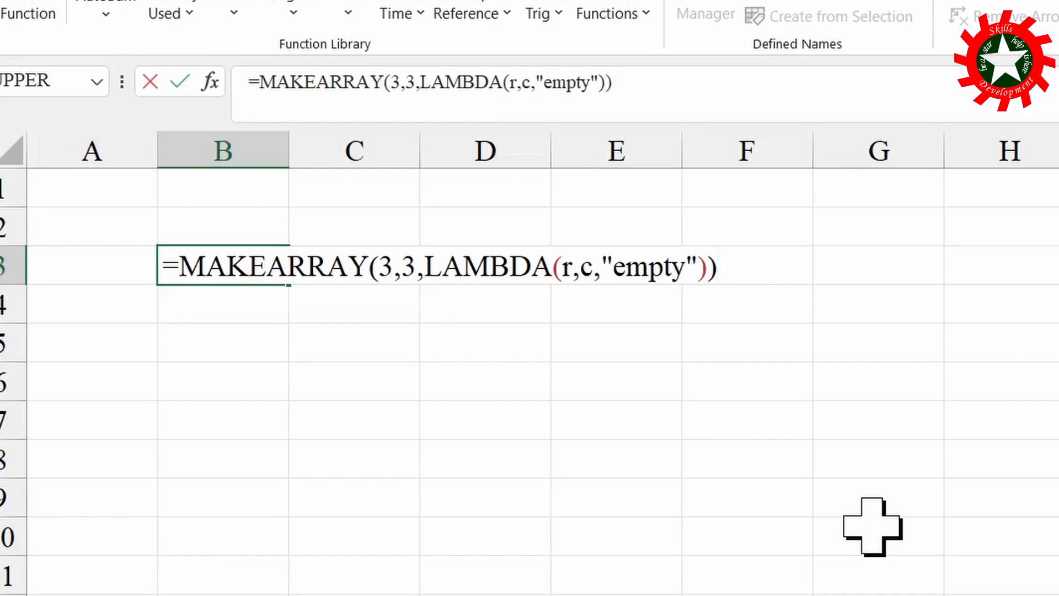
key("Return")
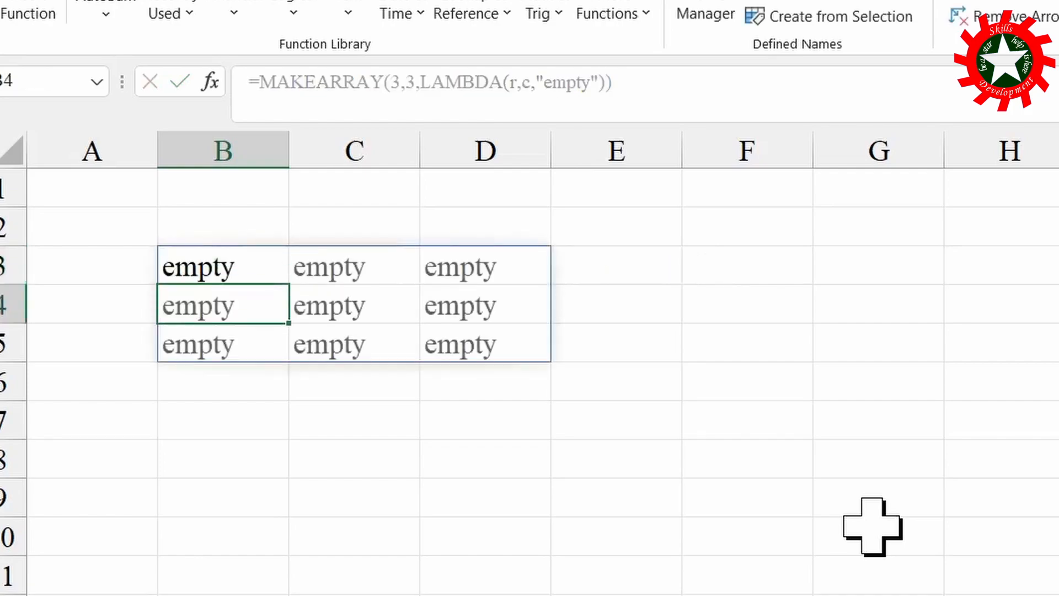
- Start a second MAKEARRAY formula in B7, below the first array, with 4 rows and 3 columns
key("Down")
key("Down")
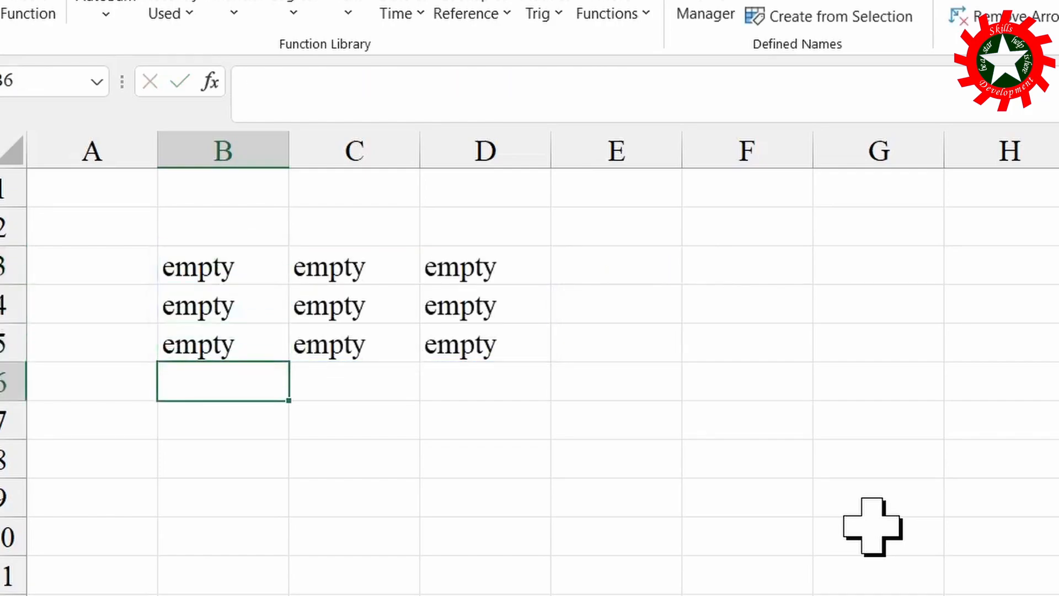
key("Down")
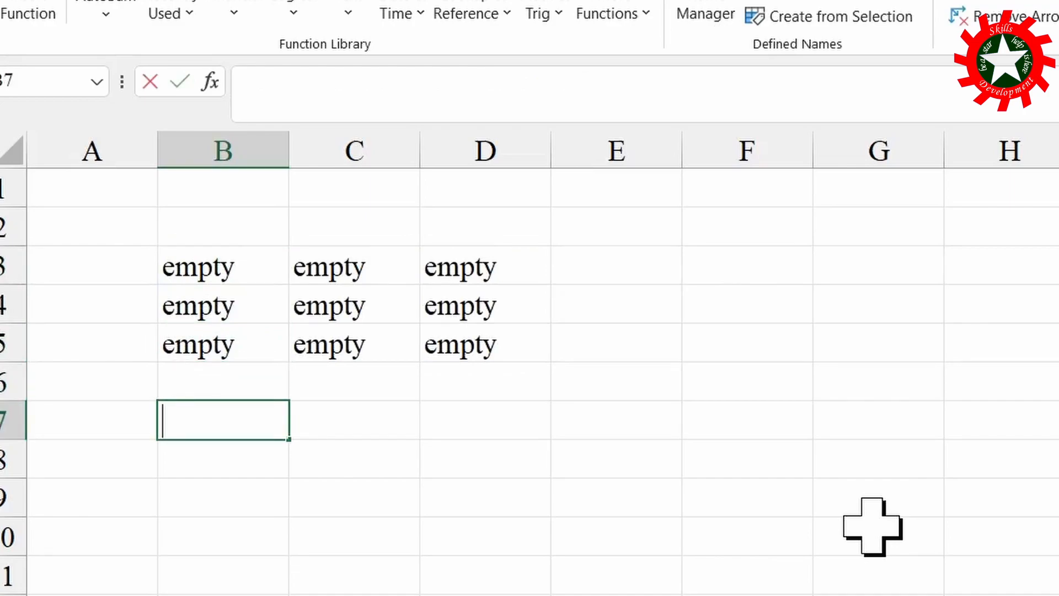
type("=ma")
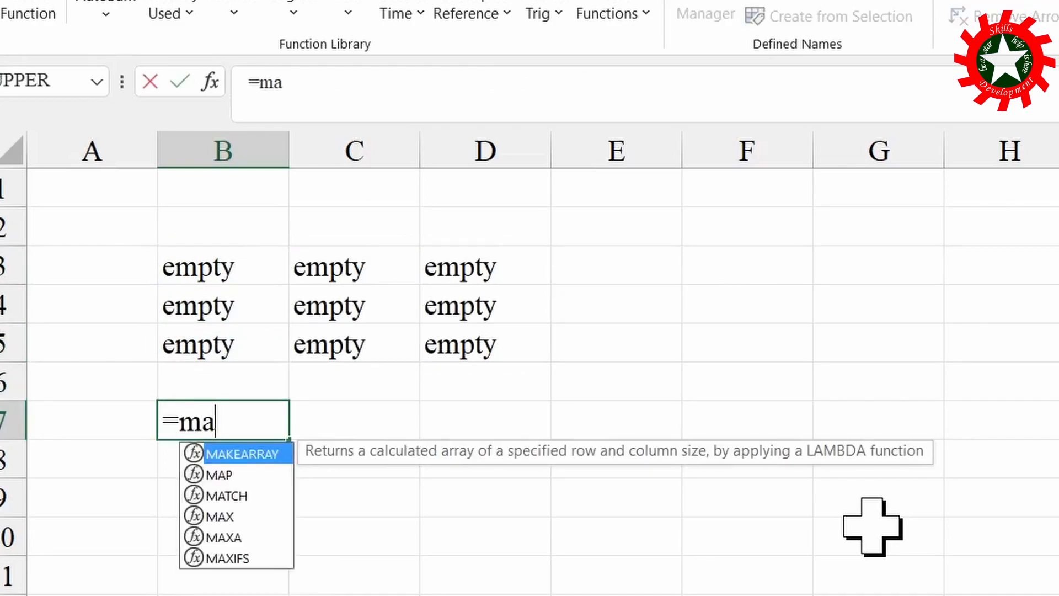
key("Tab")
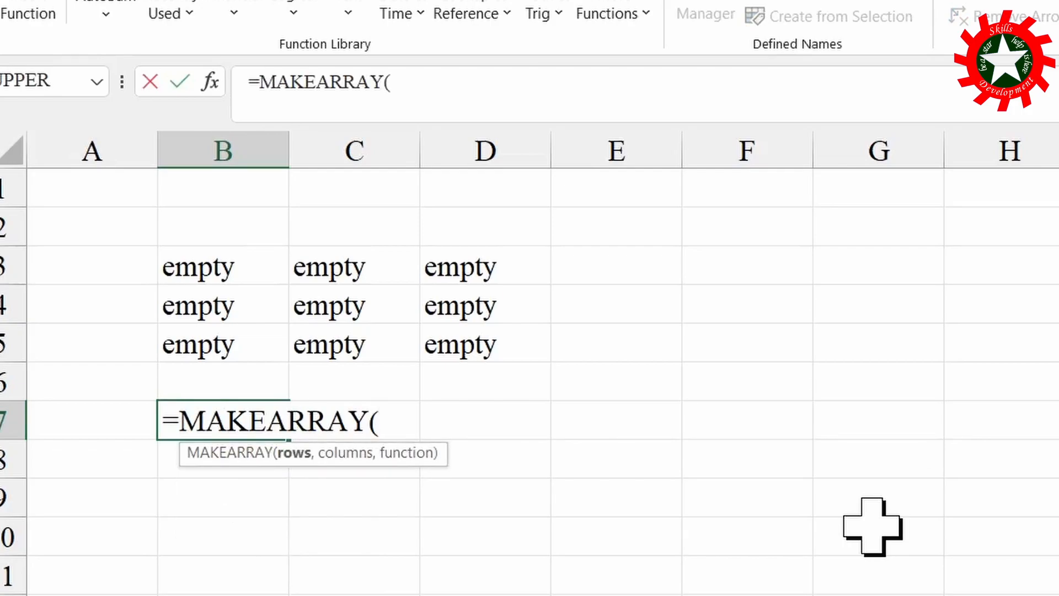
type("4,3,la")
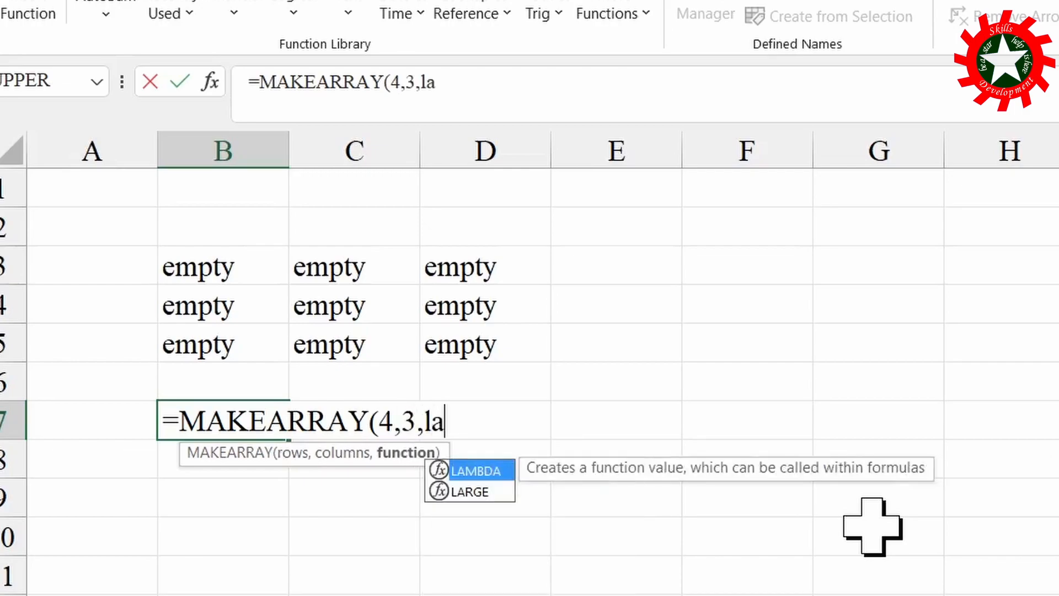
- Complete B7's MAKEARRAY formula with LAMBDA(r,c,RANDBETWEEN(1,9)) as its function, and commit it
key("Tab")
type("r,")
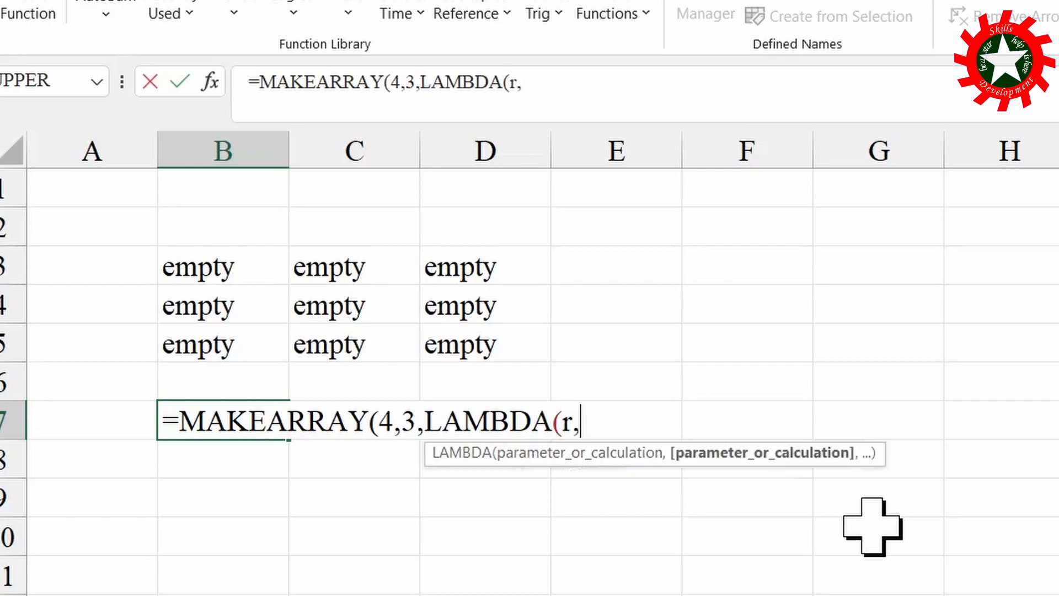
type("c,")
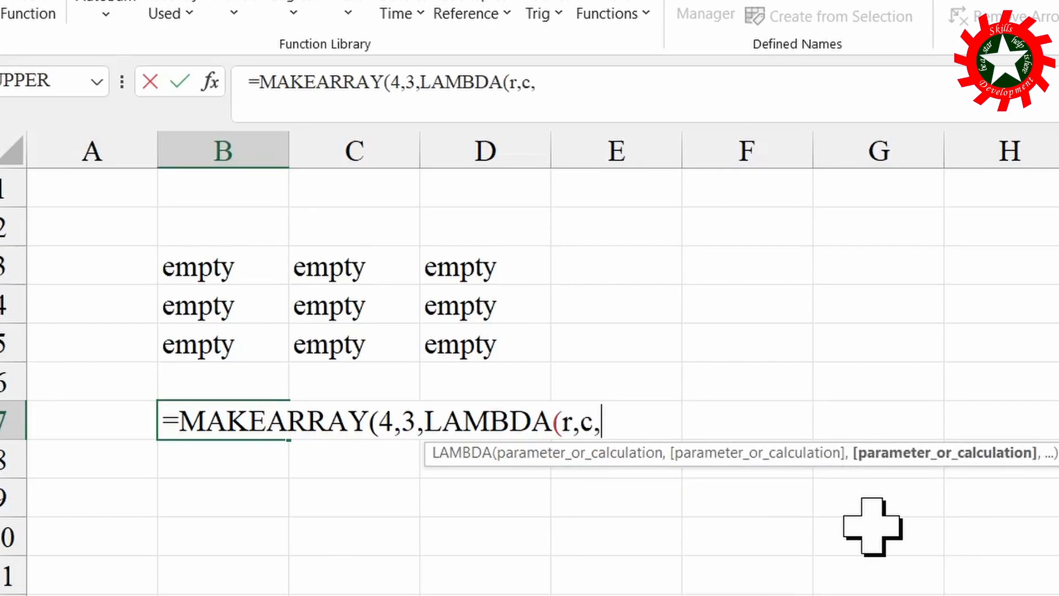
type("ran")
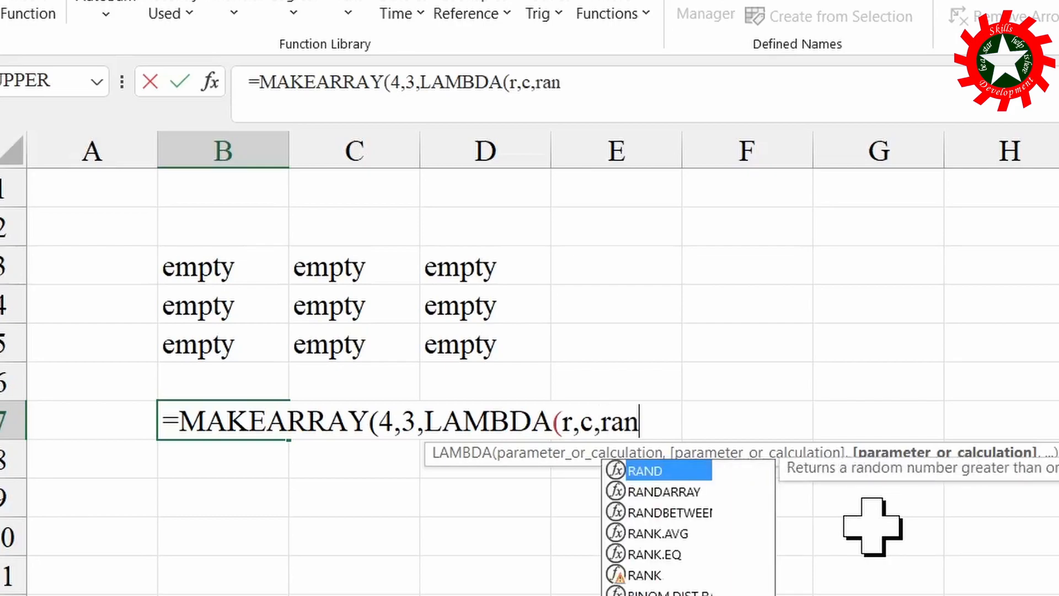
key("Down")
key("Down")
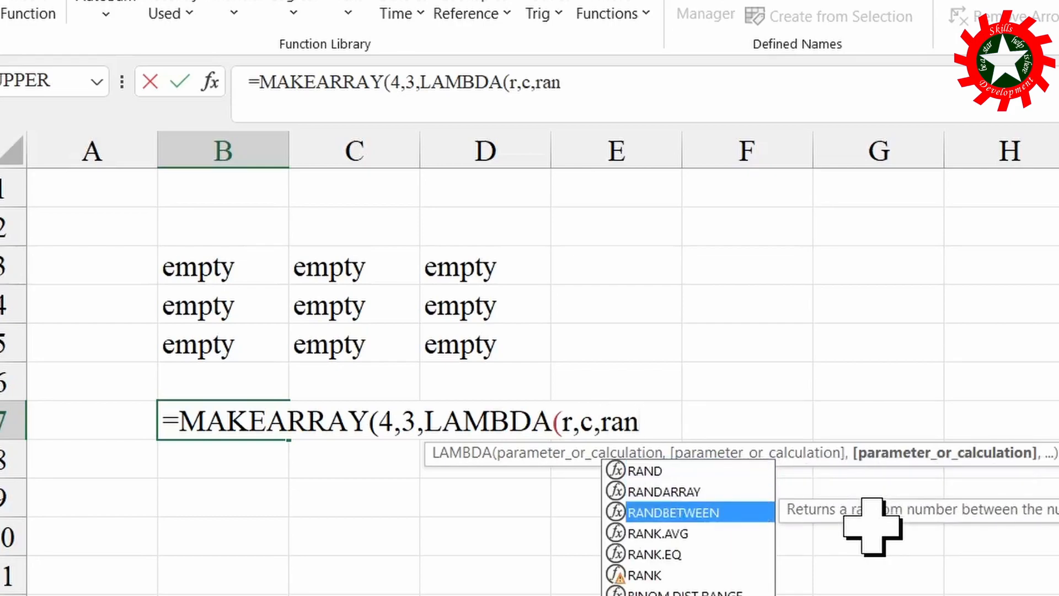
key("Tab")
type("1,")
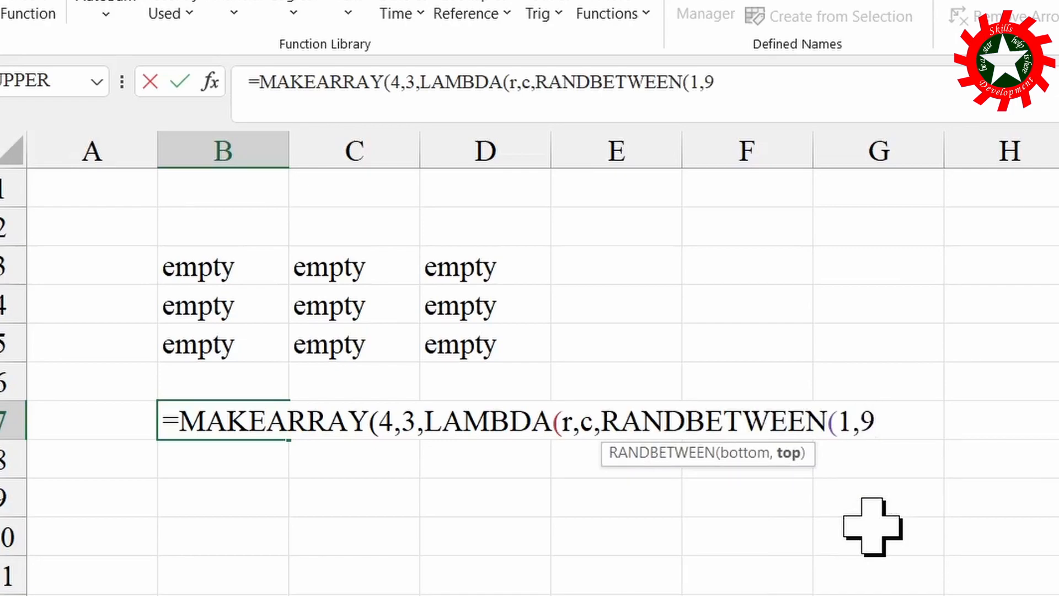
type(")")
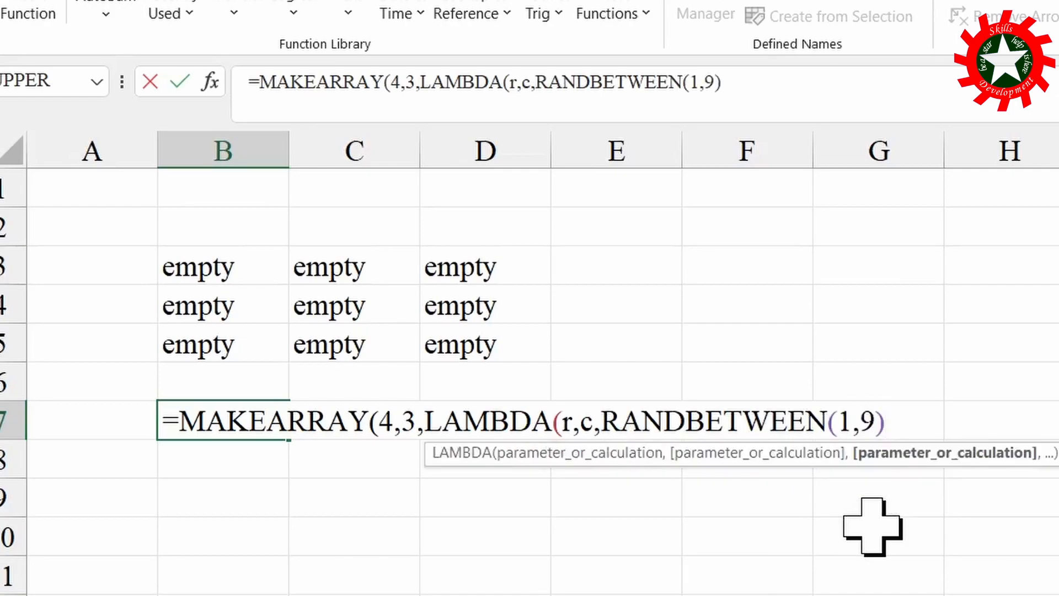
type(")")
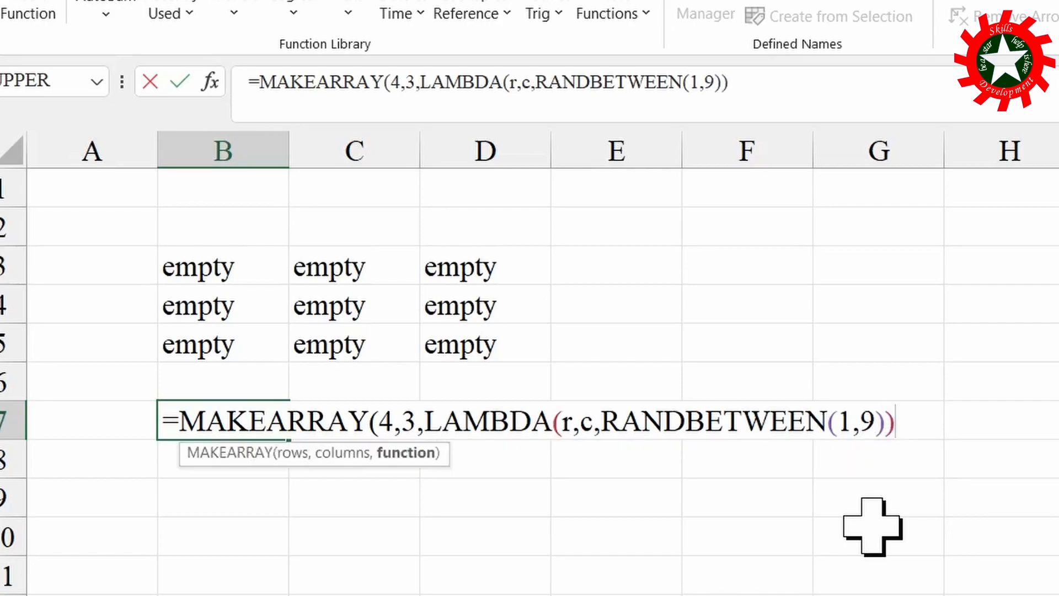
type(")")
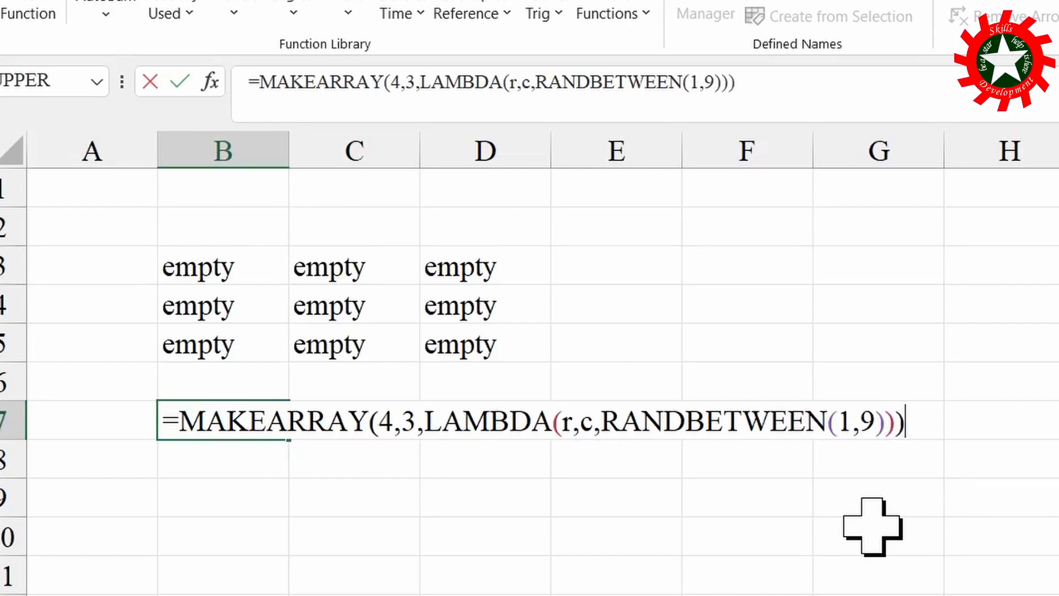
key("Return")
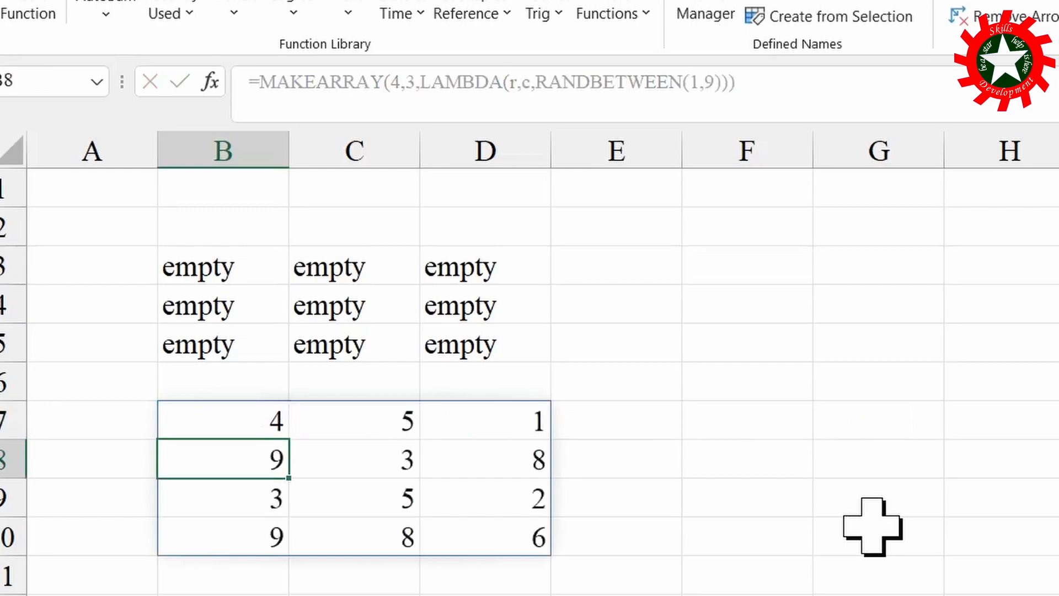
- Open the MAKEARRAY formula in B7 in the cell to review its arguments
left_click(255, 413)
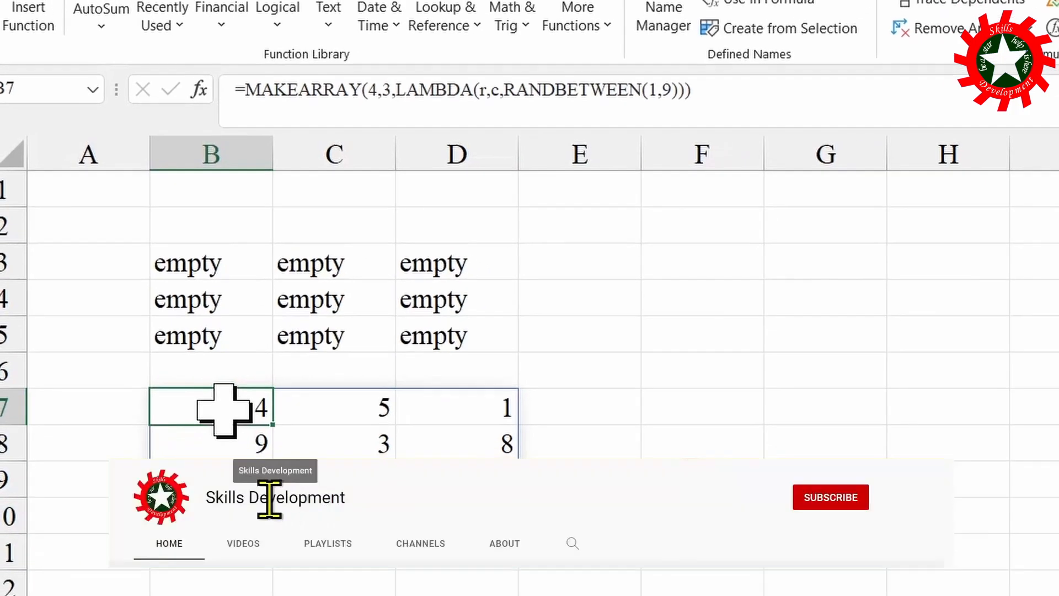
double_click(243, 420)
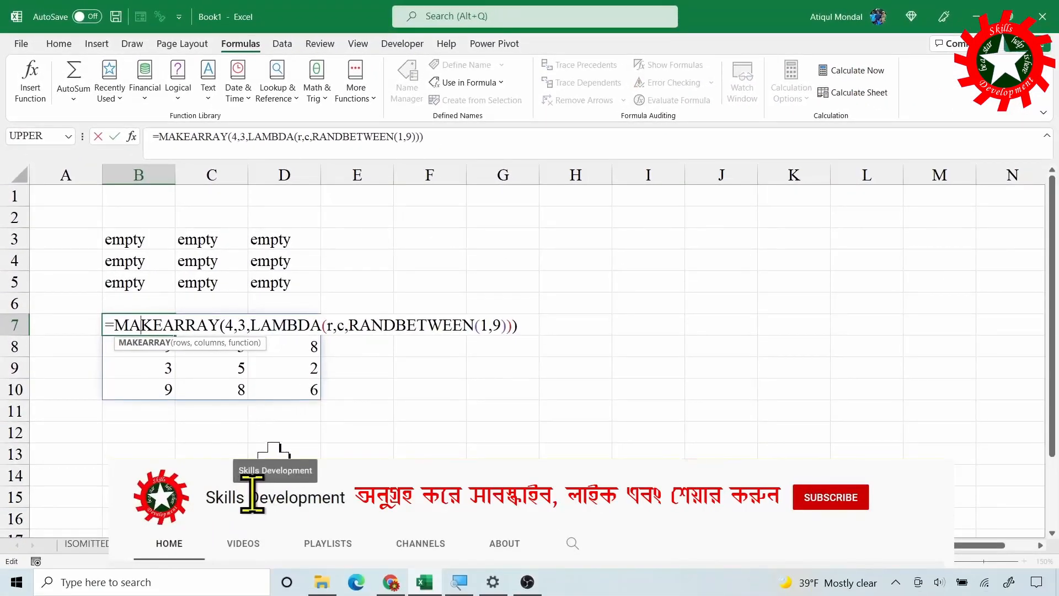